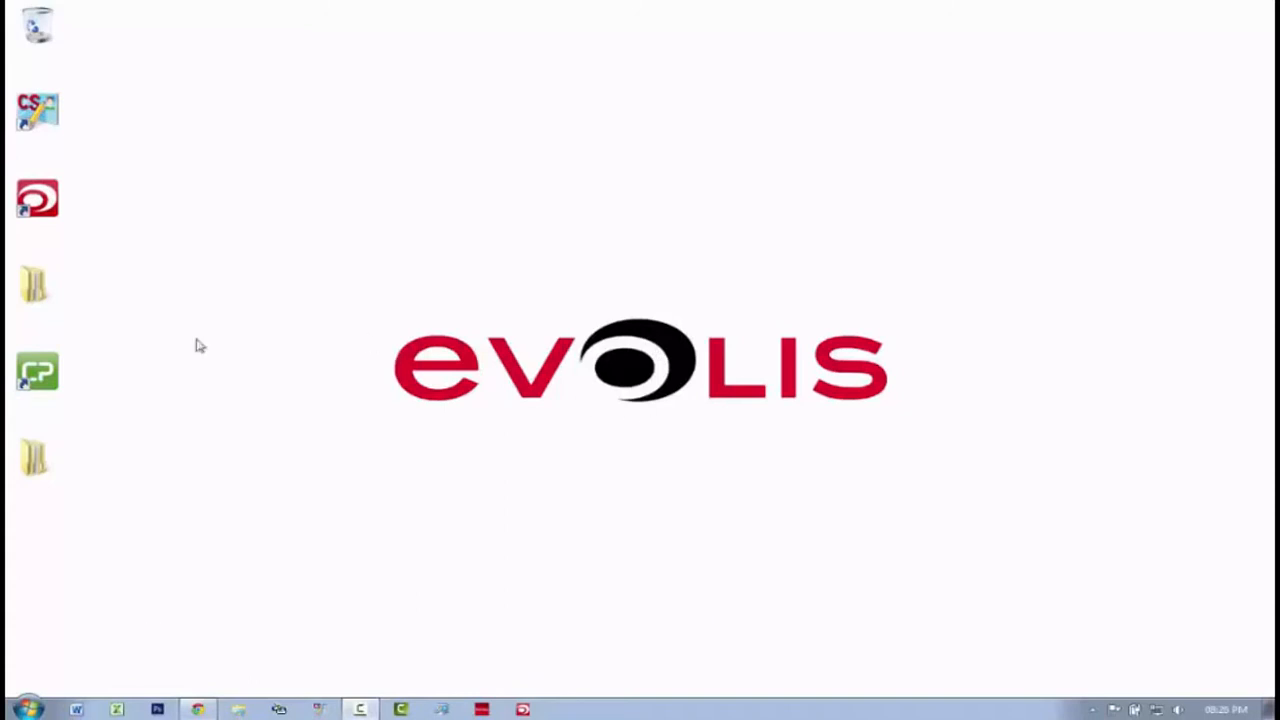
# Open cardPresso in demo mode and create a new card document with the CR80 card type
pyautogui.doubleClick(35, 373)
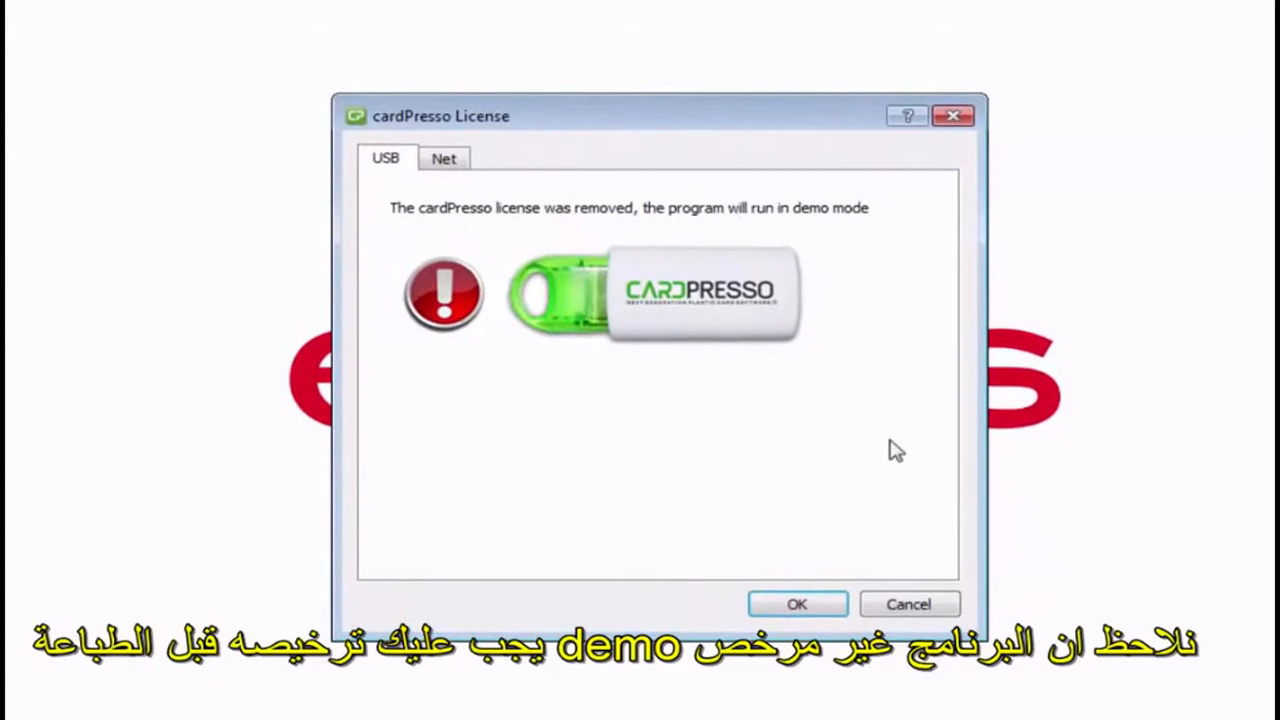
pyautogui.click(793, 605)
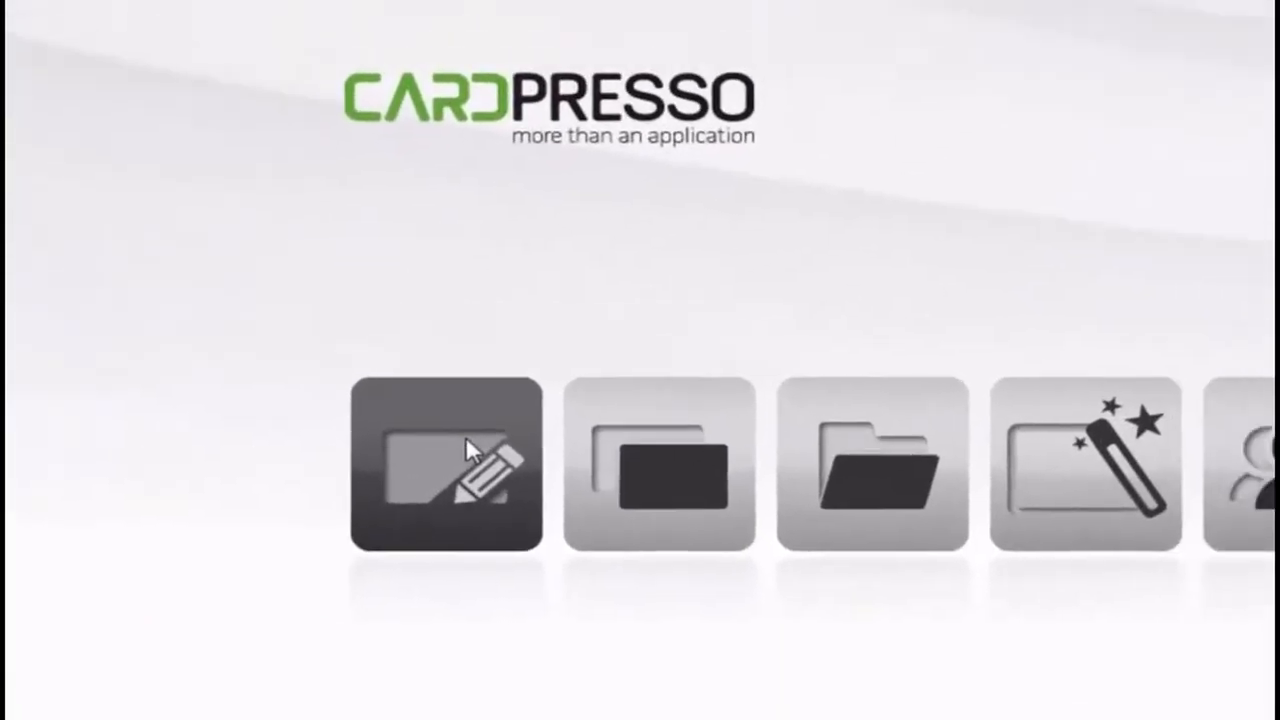
pyautogui.click(345, 428)
pyautogui.click(545, 425)
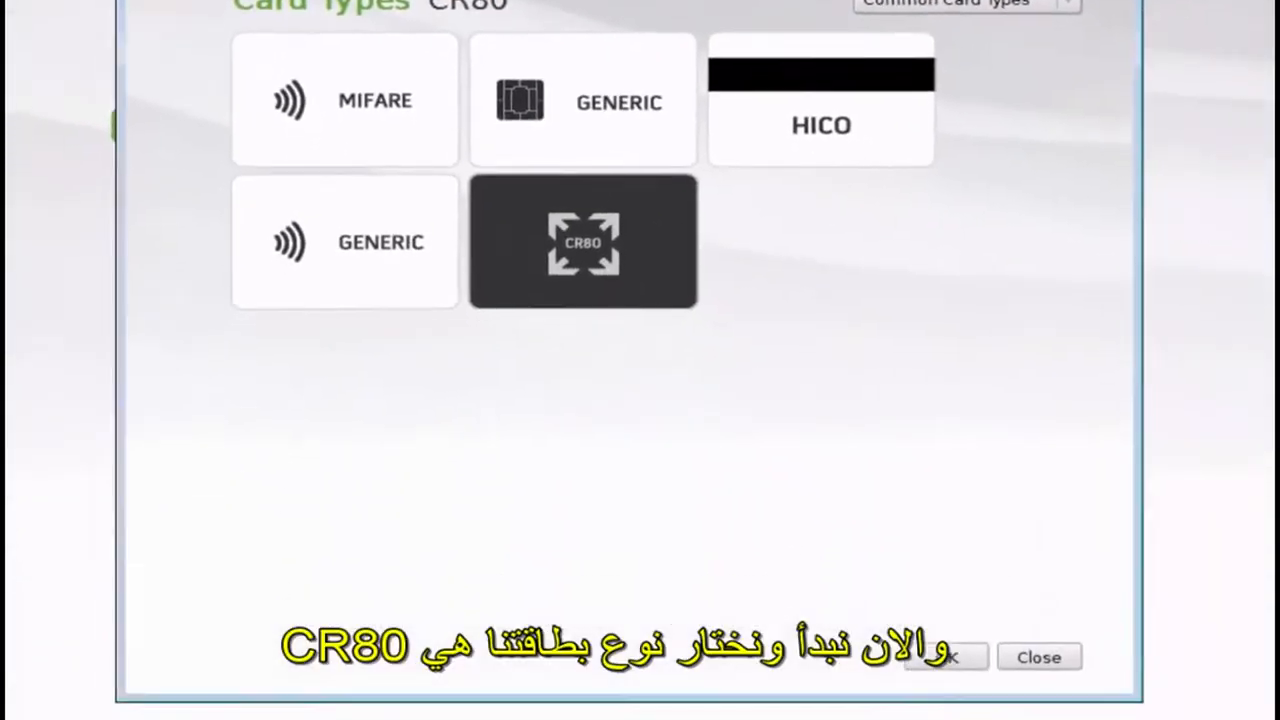
pyautogui.click(945, 657)
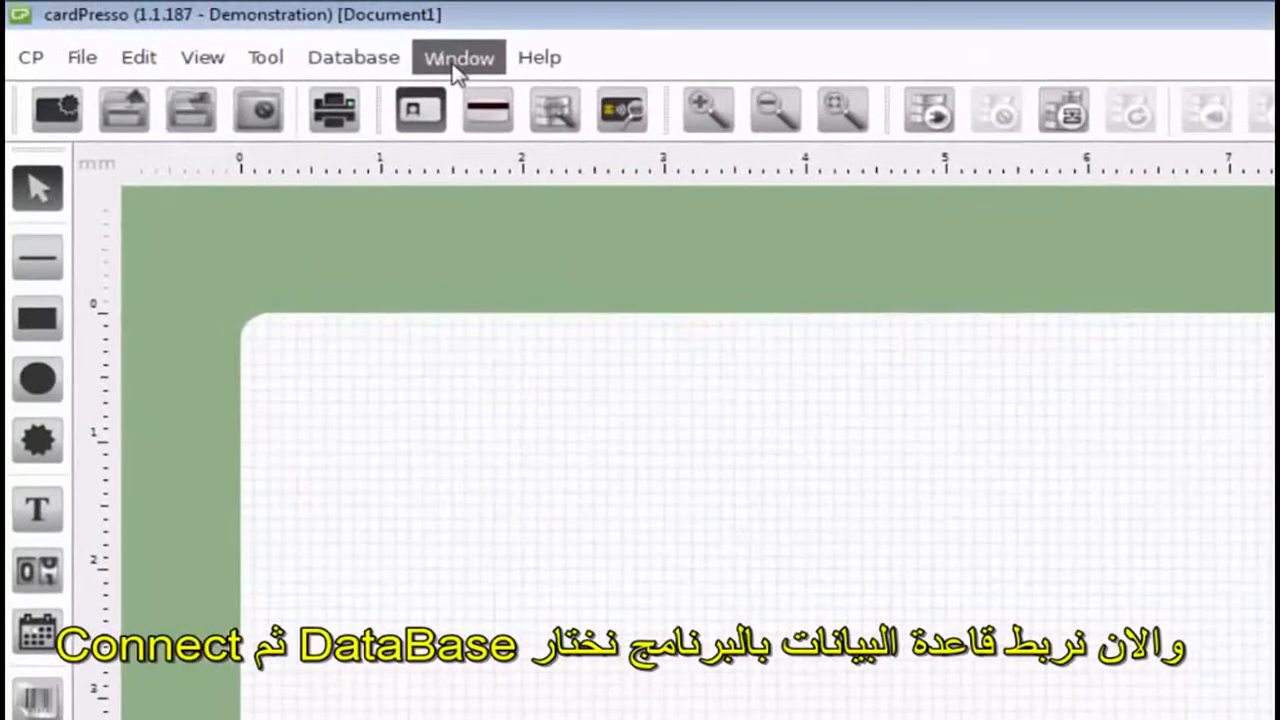
# Start a new database connection using the Direct Excel File Driver and proceed to the database file selection
pyautogui.click(365, 60)
pyautogui.click(377, 100)
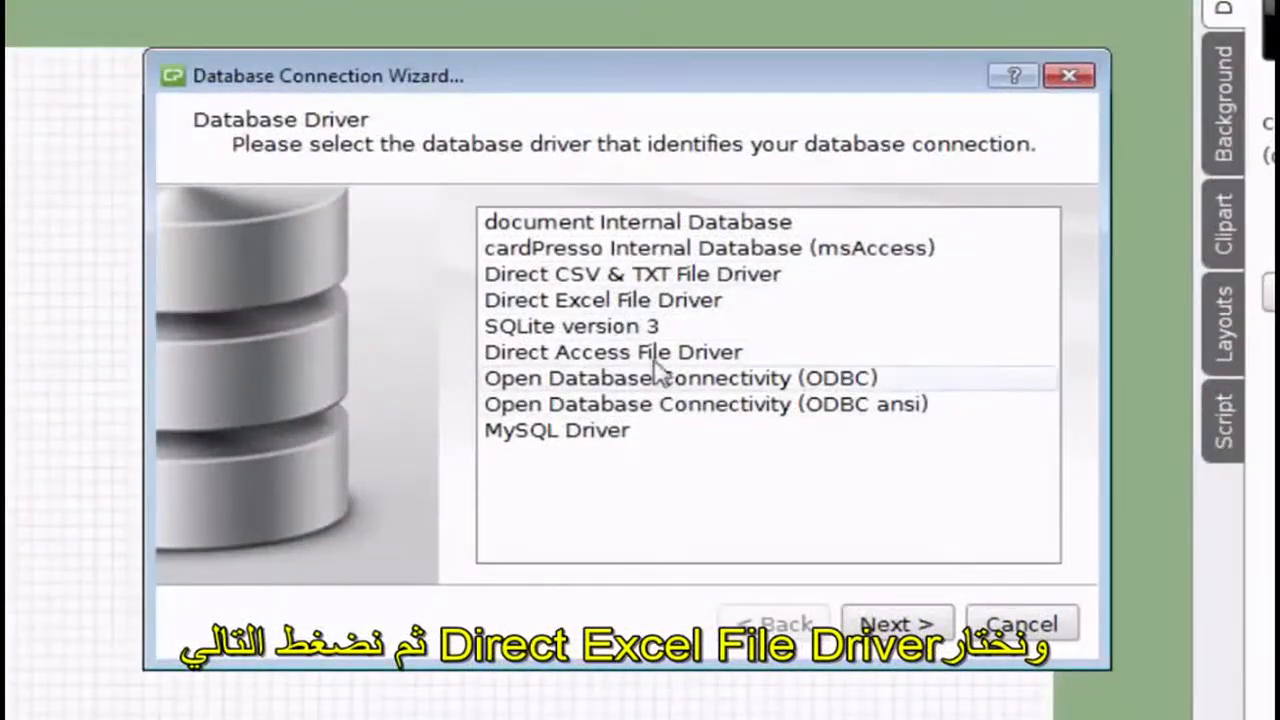
pyautogui.click(635, 303)
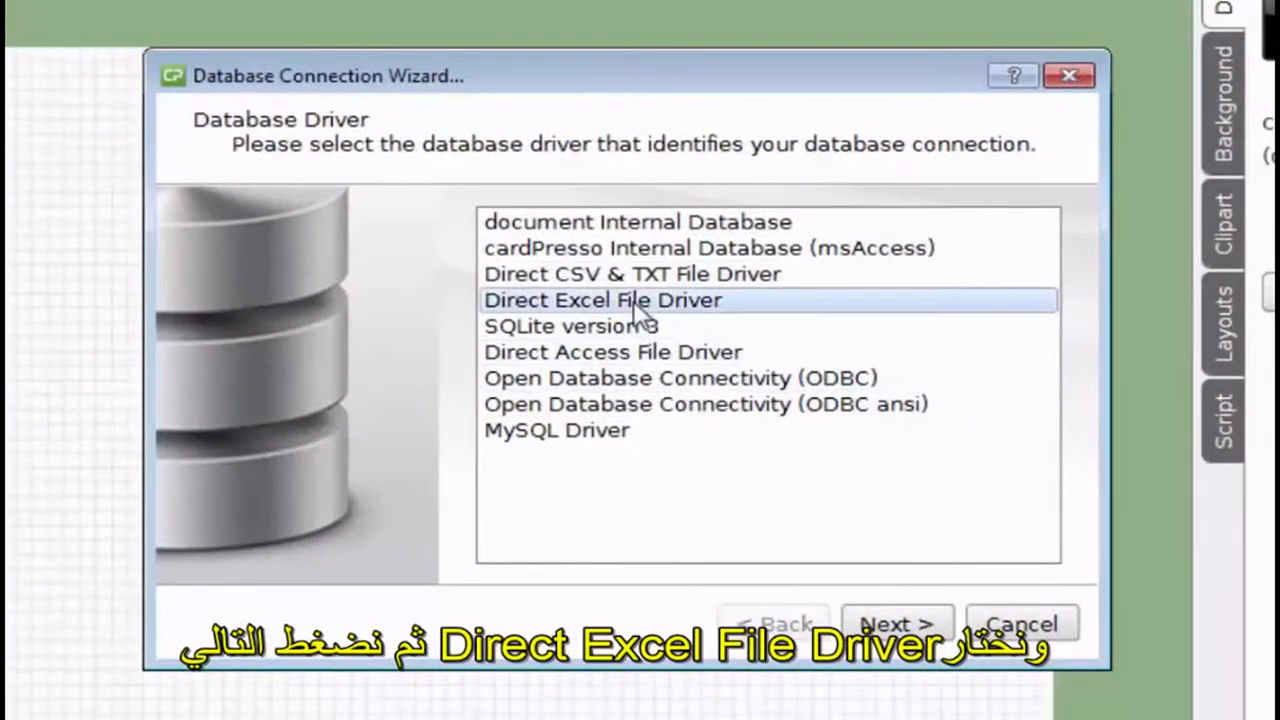
pyautogui.click(896, 624)
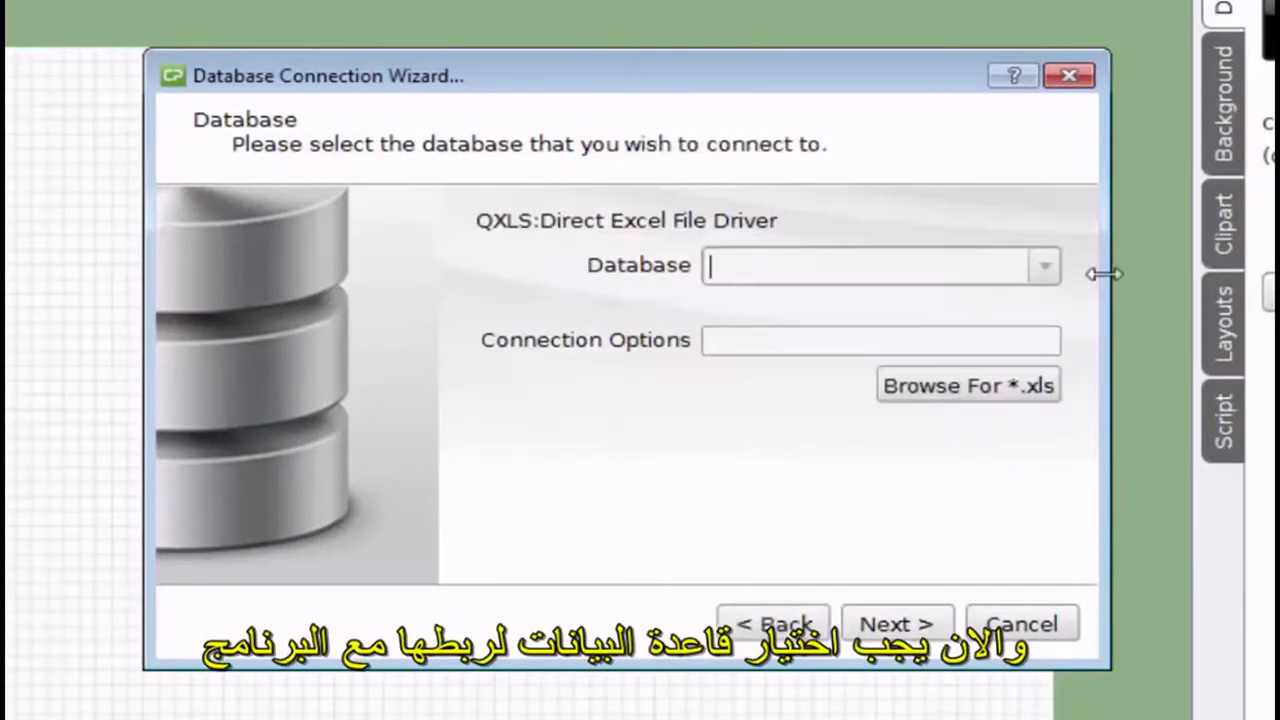
pyautogui.click(788, 622)
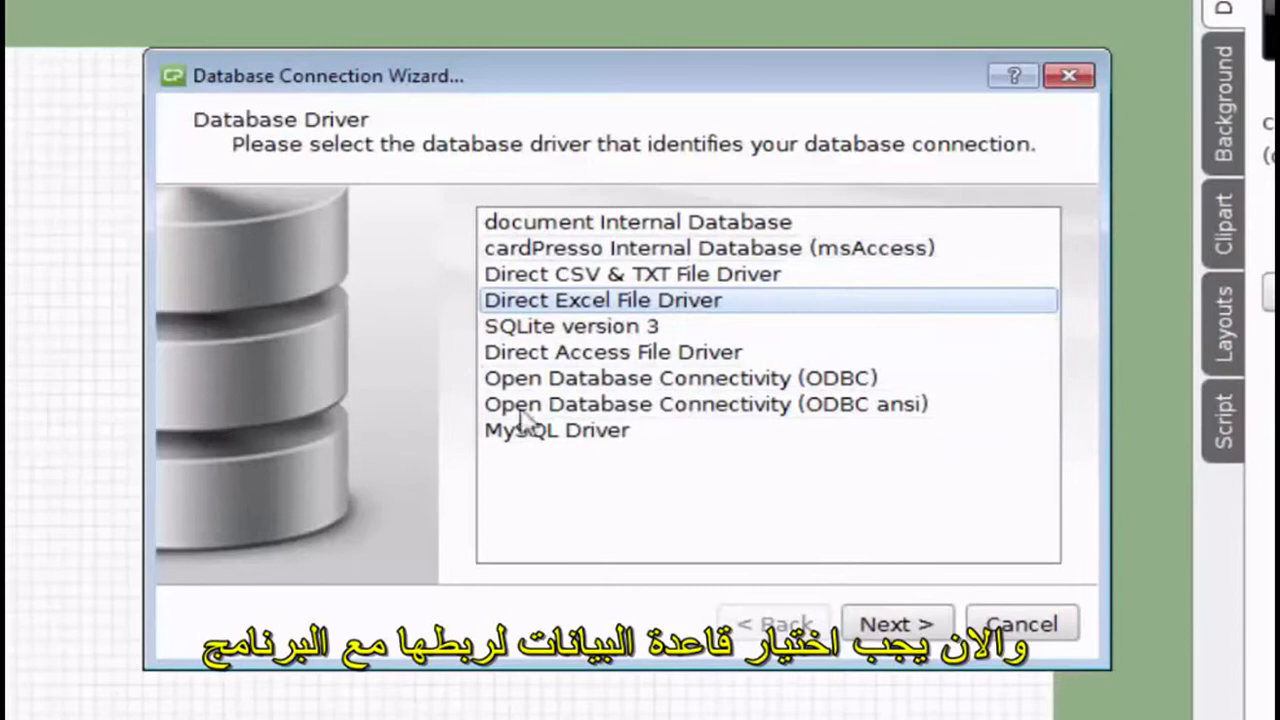
pyautogui.click(906, 626)
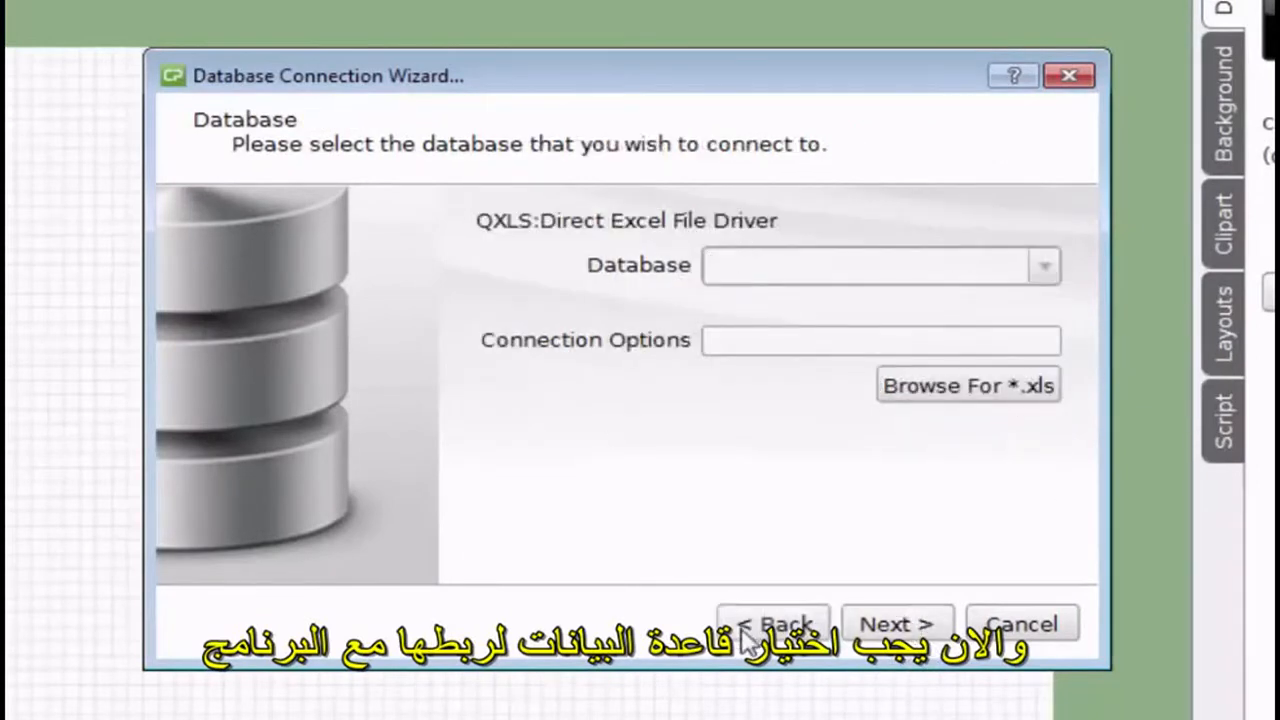
pyautogui.click(748, 630)
pyautogui.click(617, 302)
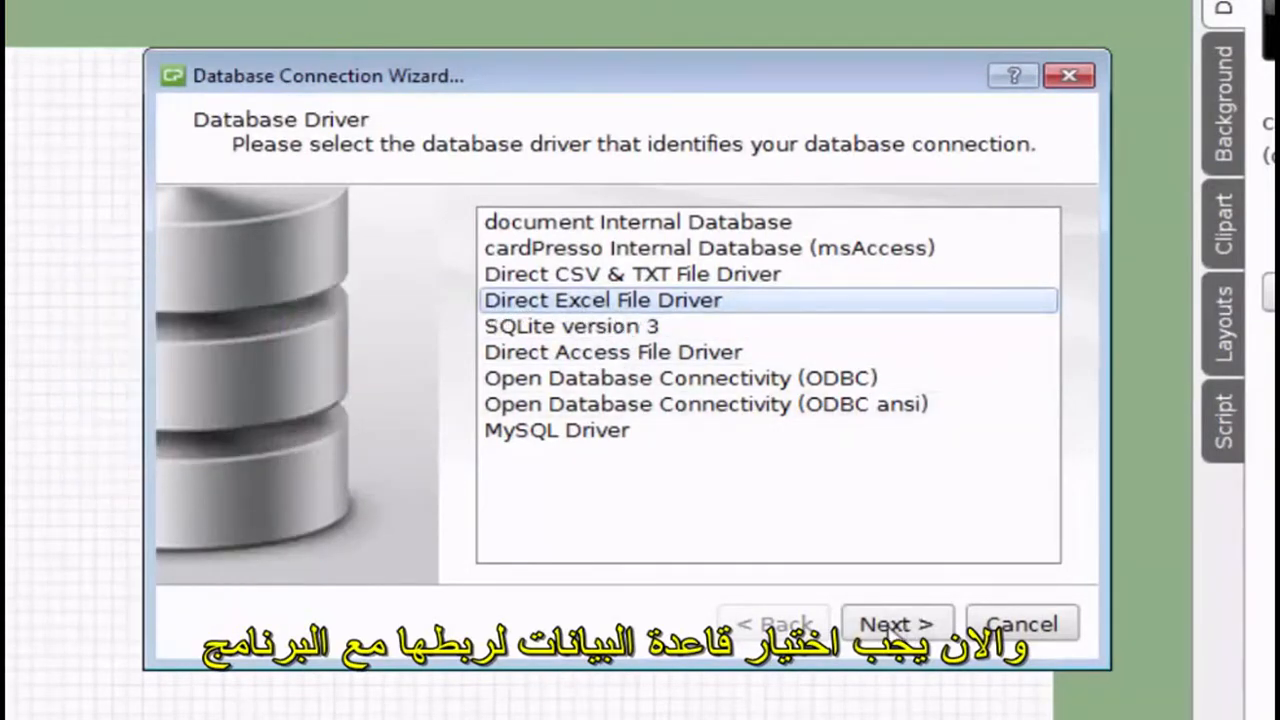
pyautogui.click(896, 622)
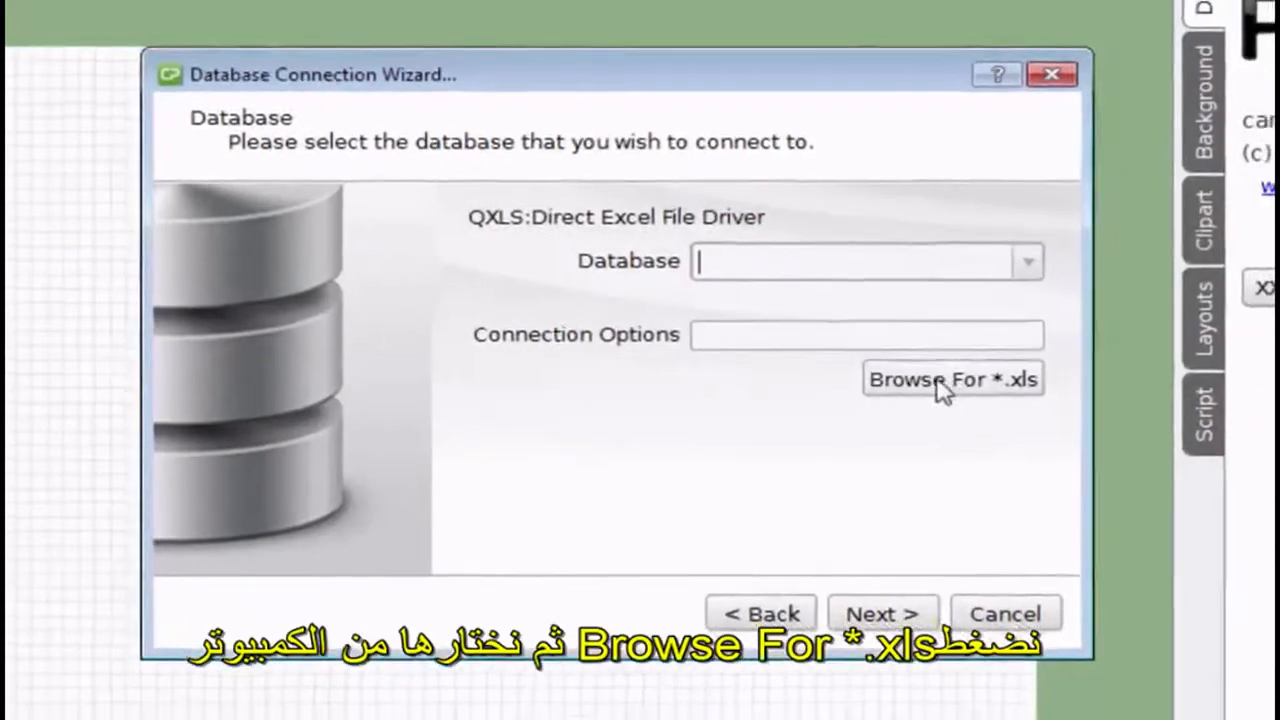
# Choose the persondb1 Excel file from the Desktop folder EXAMPLE PROJECT/DATABASES as the database
pyautogui.click(958, 386)
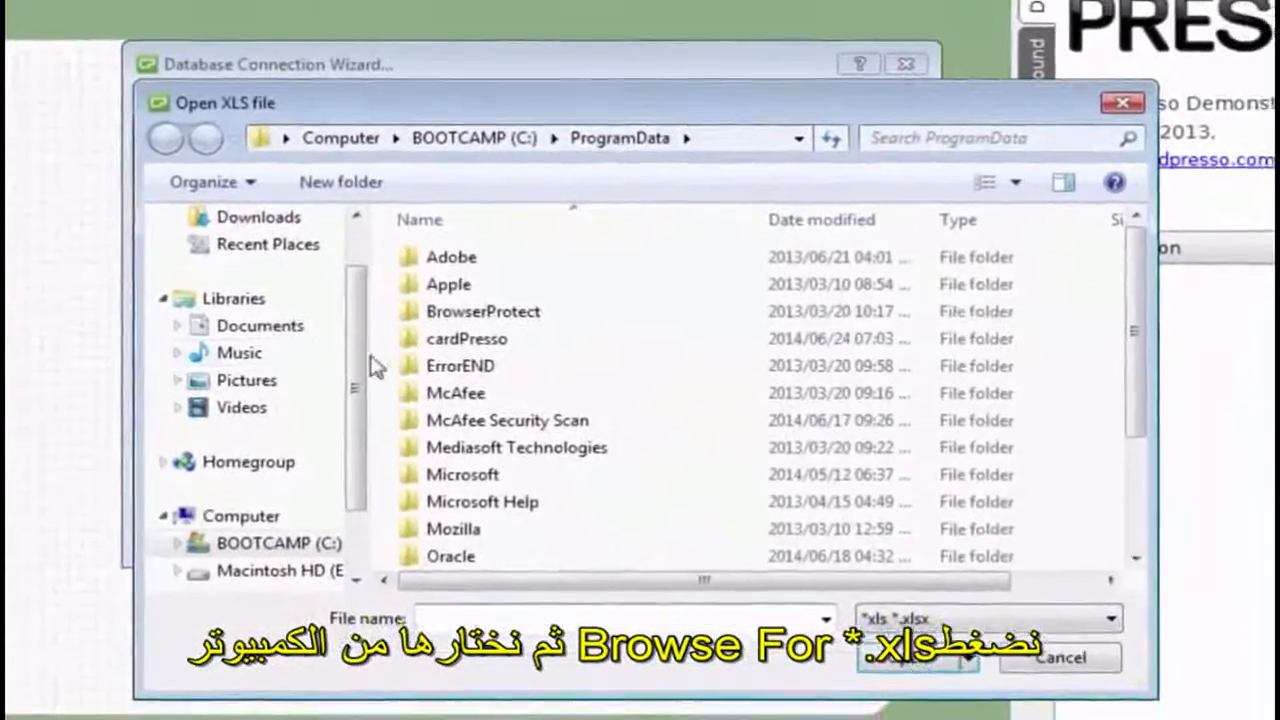
pyautogui.scroll(2, 371, 309)
pyautogui.click(248, 258)
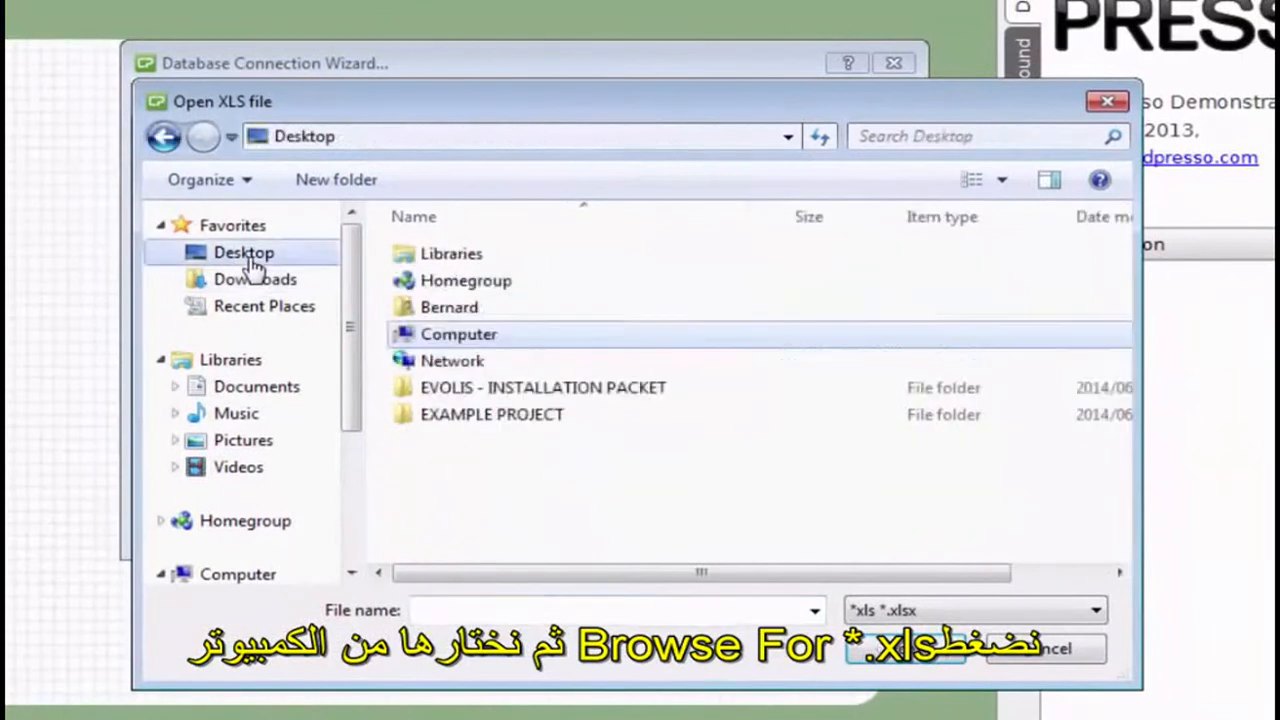
pyautogui.doubleClick(473, 418)
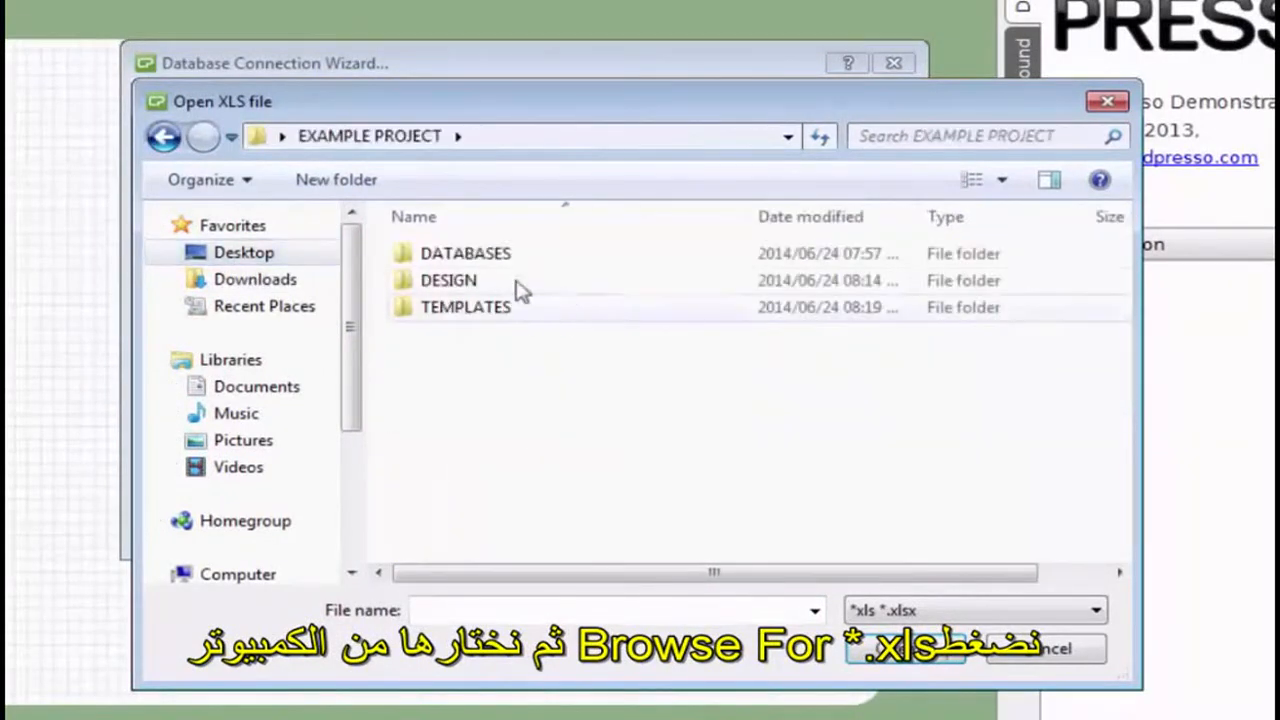
pyautogui.doubleClick(431, 258)
pyautogui.click(446, 264)
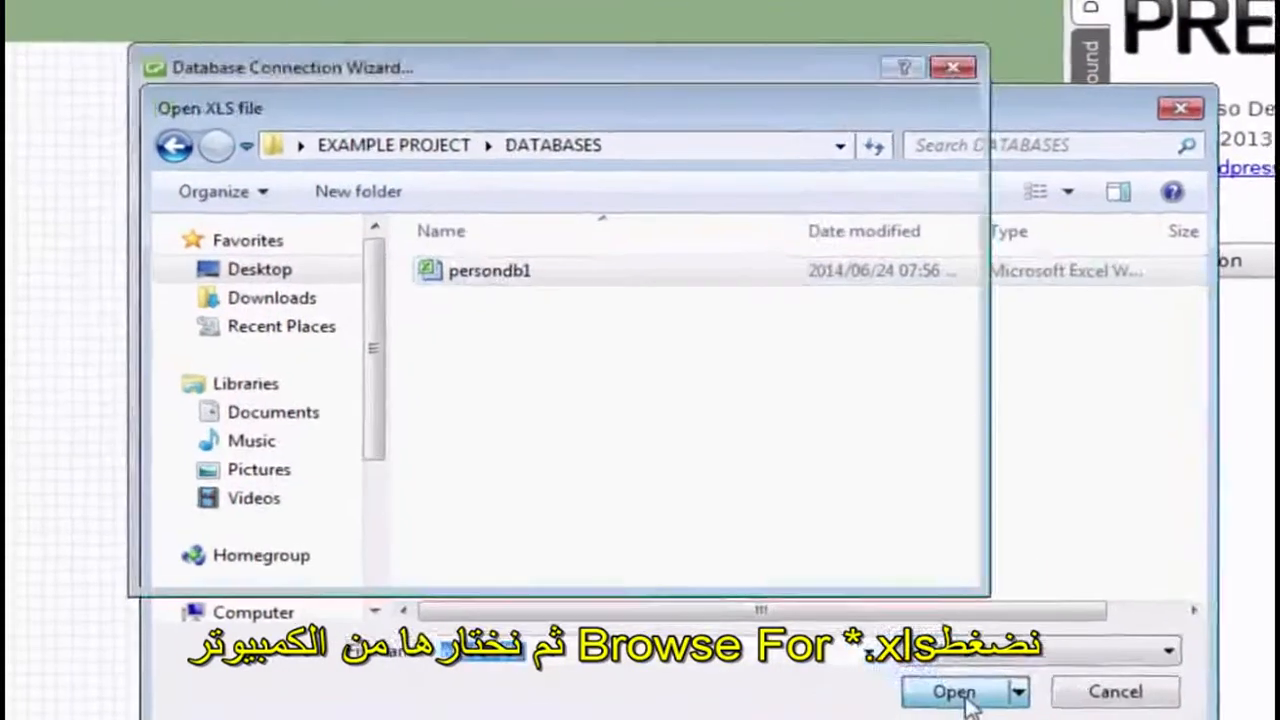
pyautogui.click(928, 656)
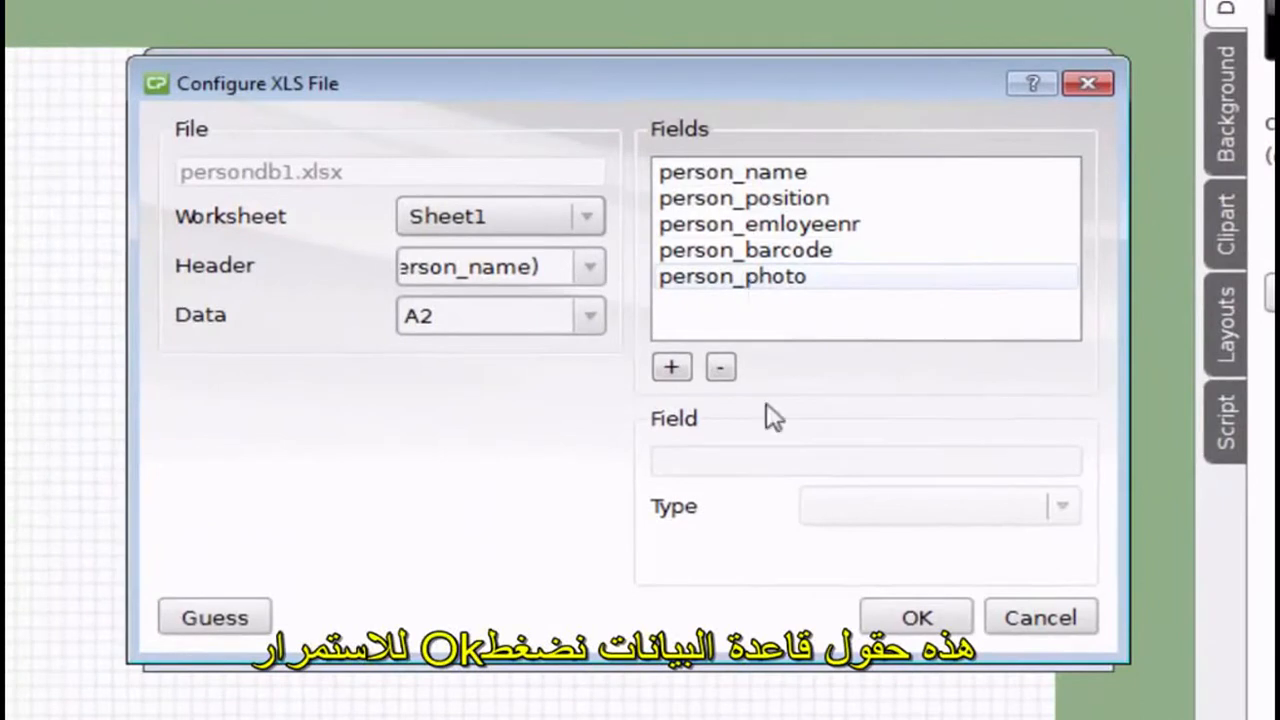
# Accept the Excel field configuration and finish connecting table persondb1 with all columns, no filter, and EXCEL_ROW as guide and order column
pyautogui.click(918, 618)
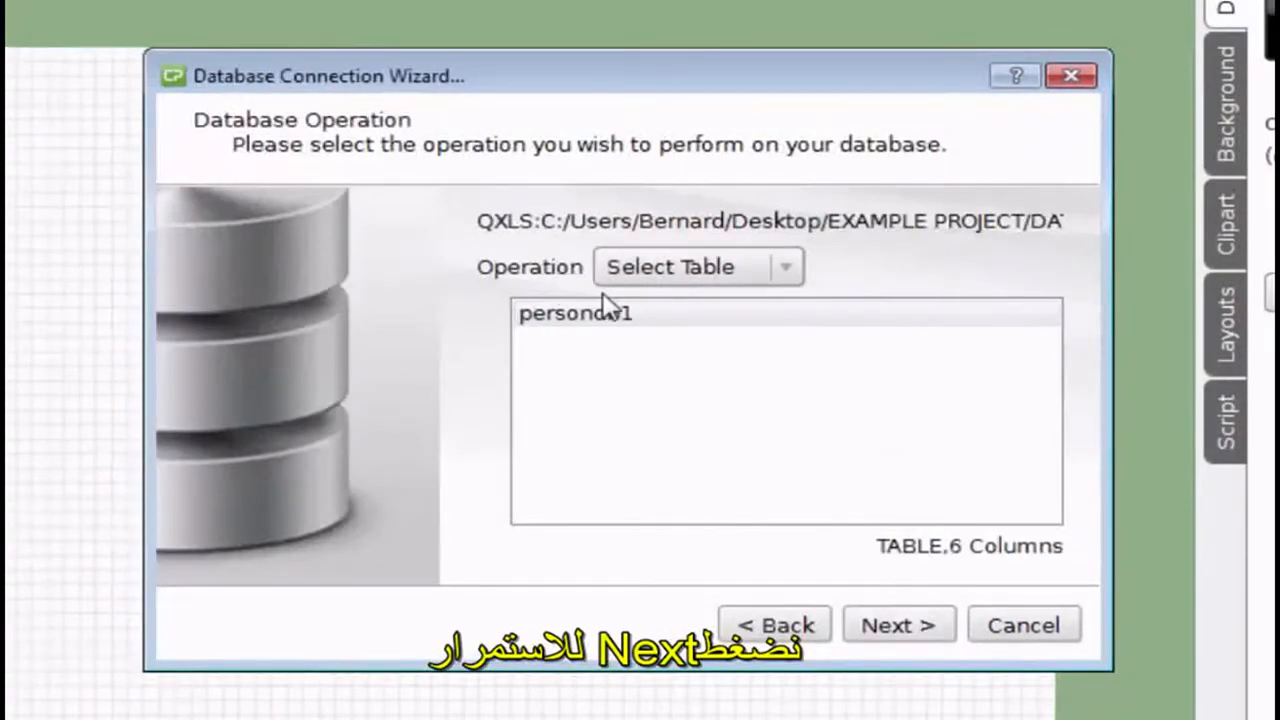
pyautogui.click(893, 628)
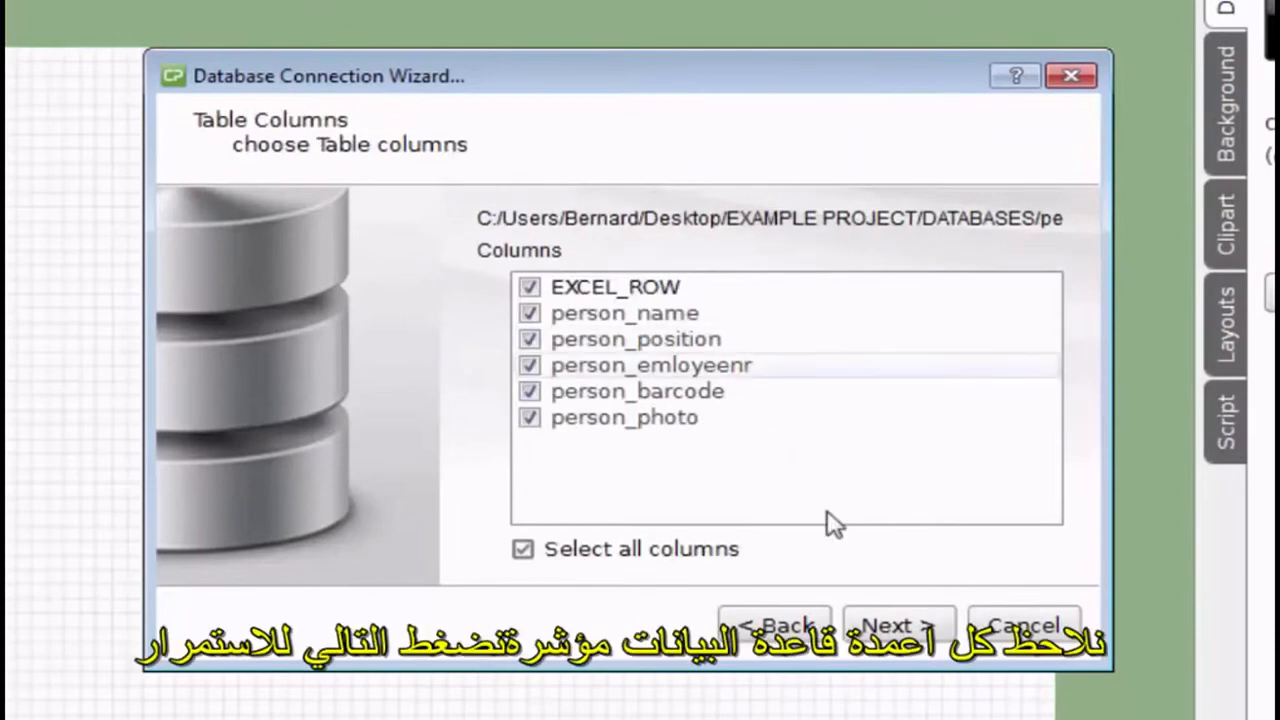
pyautogui.click(772, 622)
pyautogui.click(893, 625)
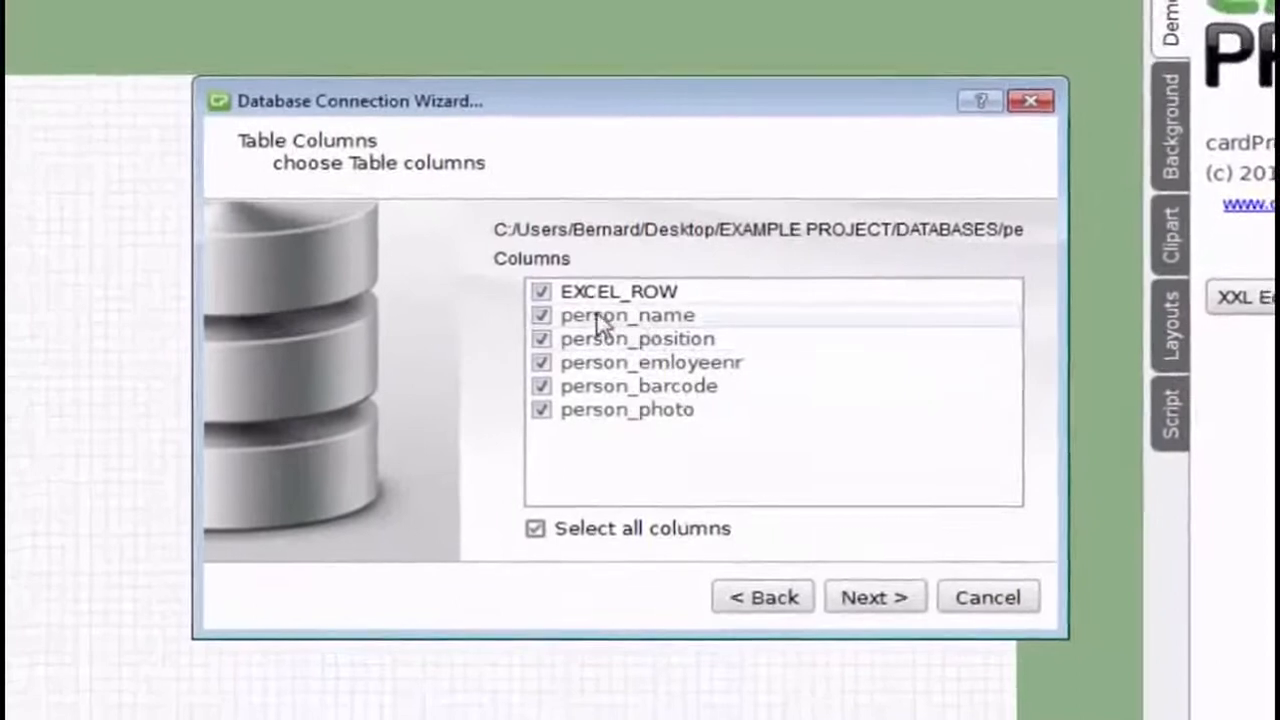
pyautogui.click(874, 597)
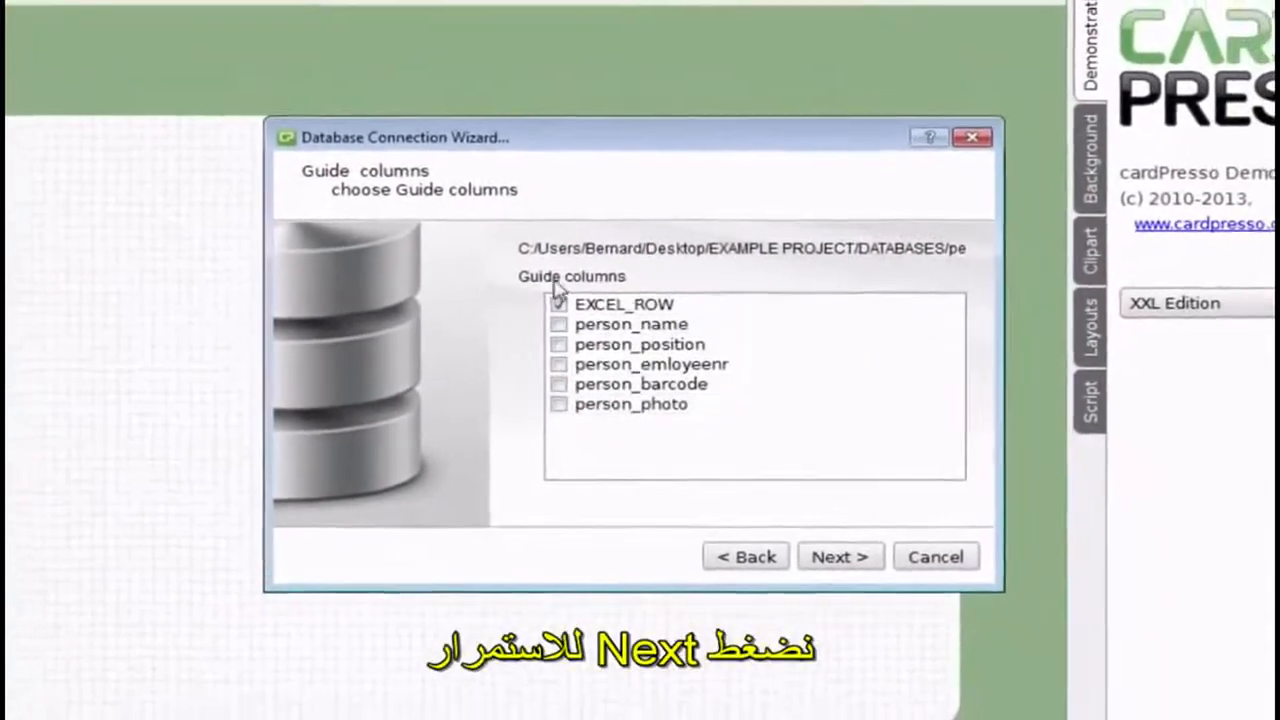
pyautogui.click(839, 557)
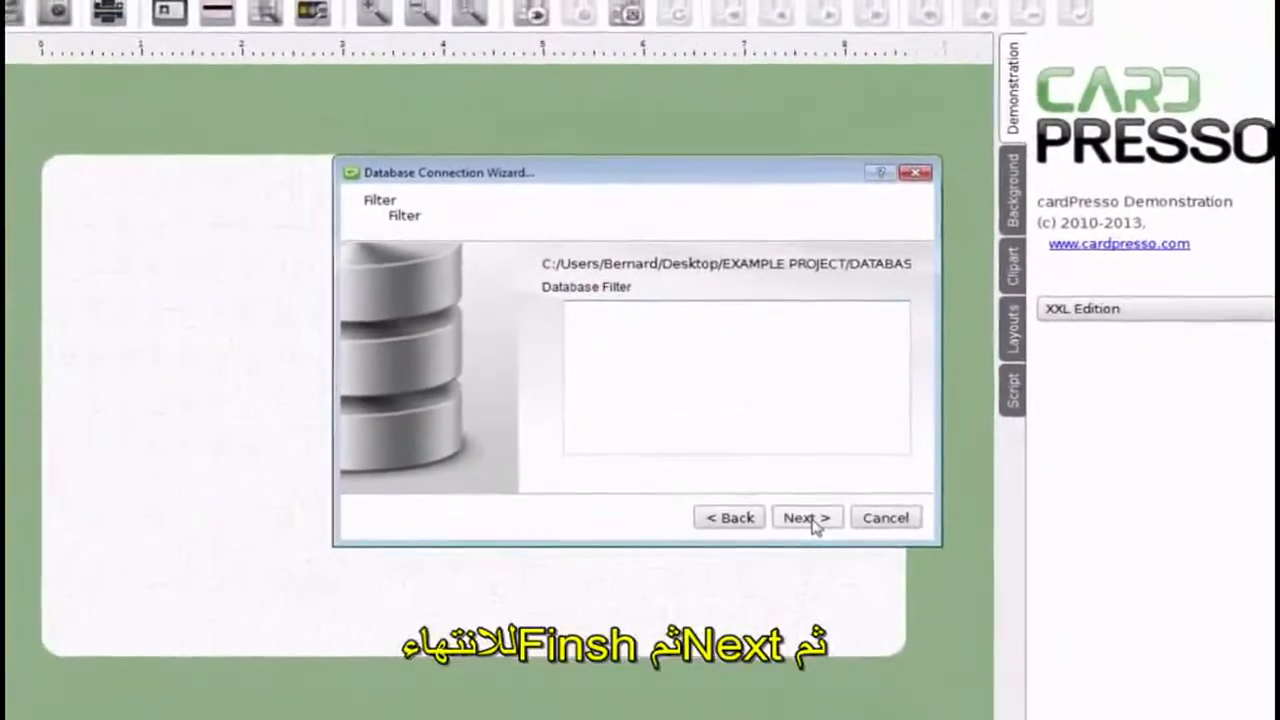
pyautogui.click(810, 520)
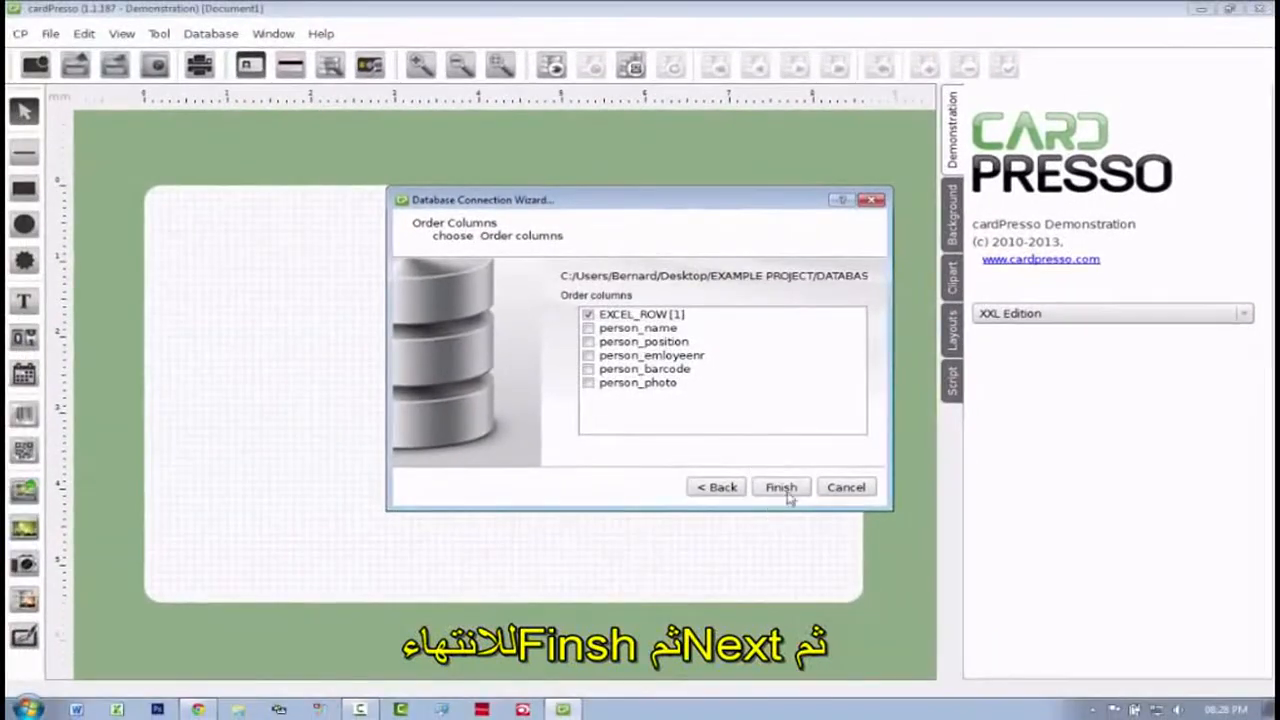
pyautogui.click(781, 488)
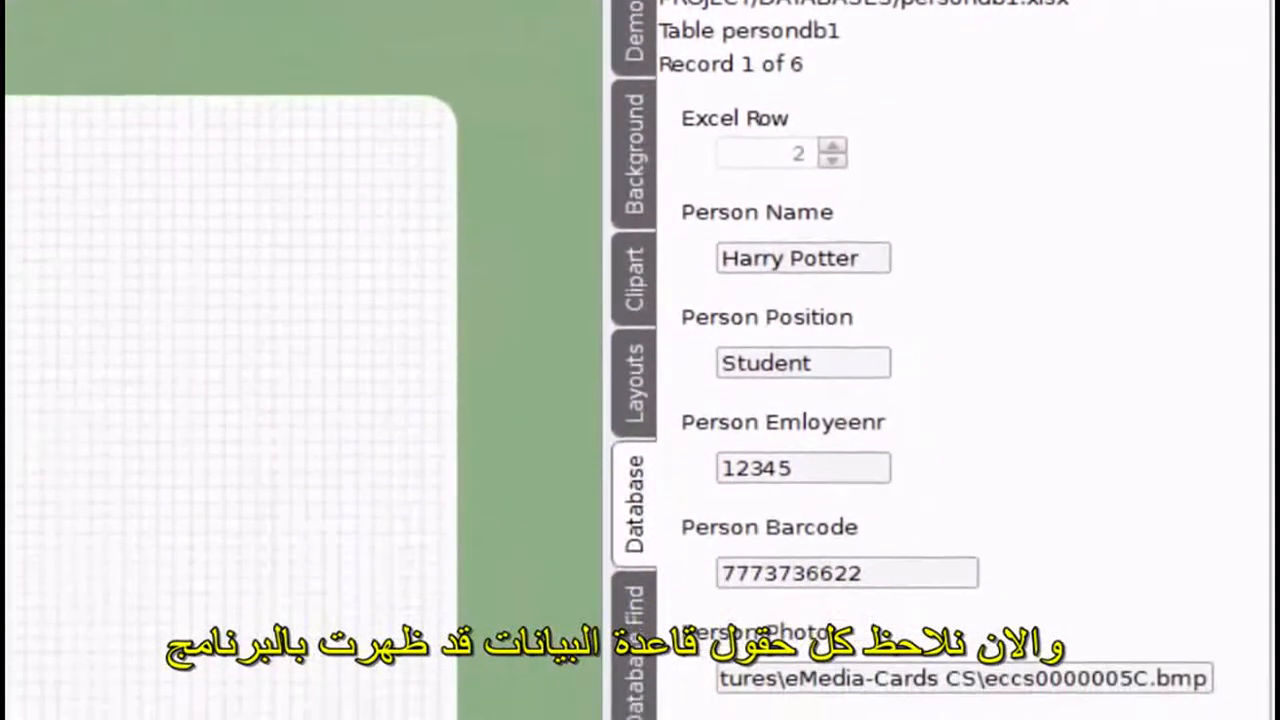
# Browse through the connected database records to the last one and return to the first record
pyautogui.click(946, 97)
pyautogui.click(946, 97)
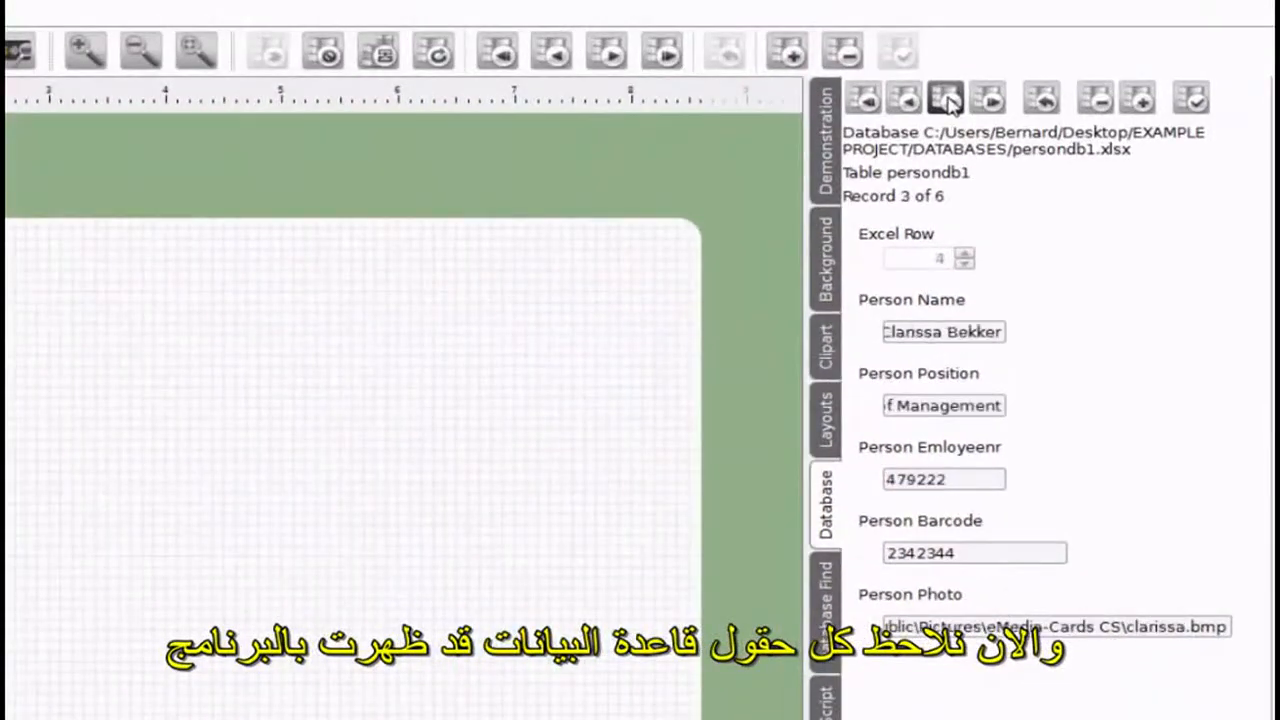
pyautogui.click(946, 97)
pyautogui.click(946, 97)
pyautogui.click(946, 97)
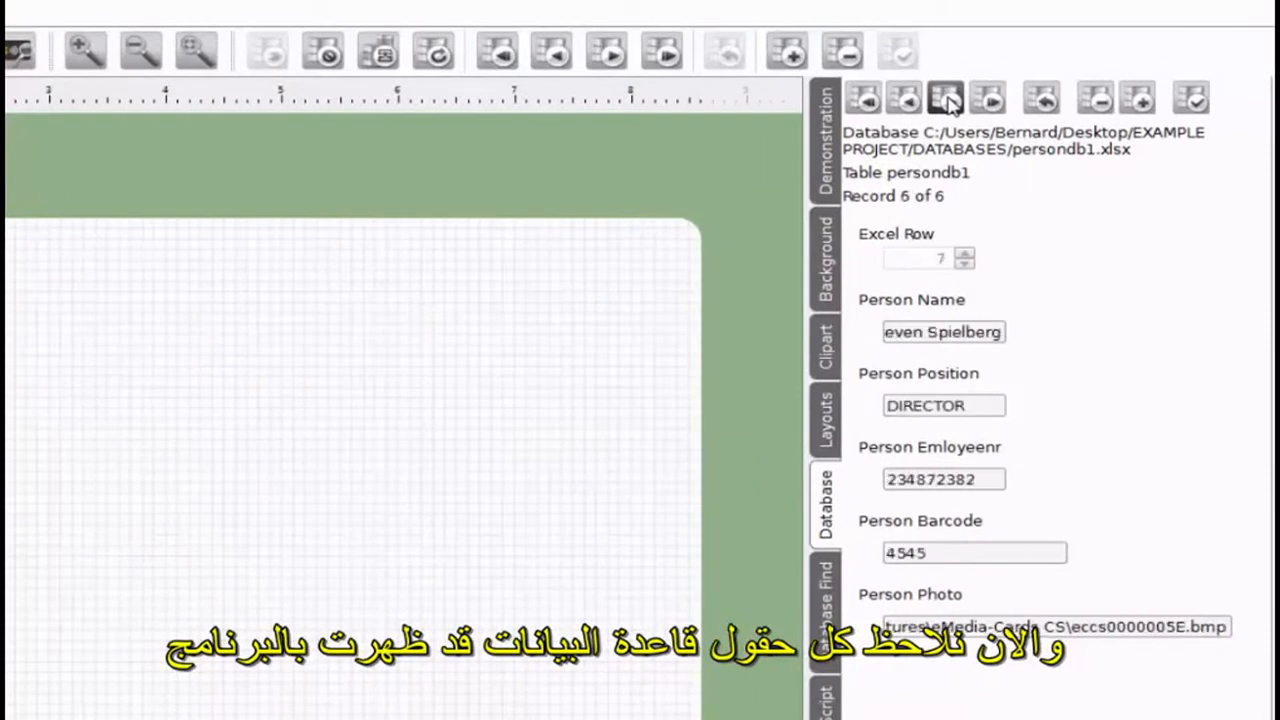
pyautogui.click(862, 99)
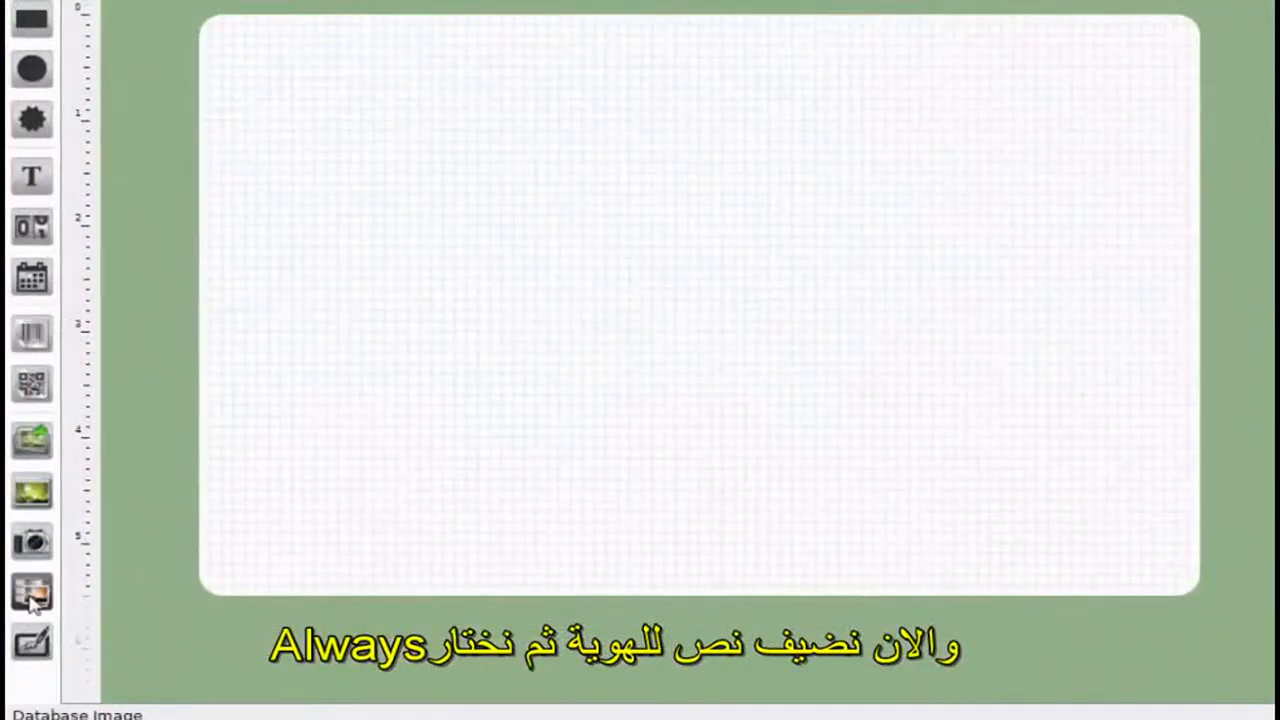
# Draw a text box about 40 mm wide near the card's upper-left corner and set its font auto adjust to Always
pyautogui.click(33, 182)
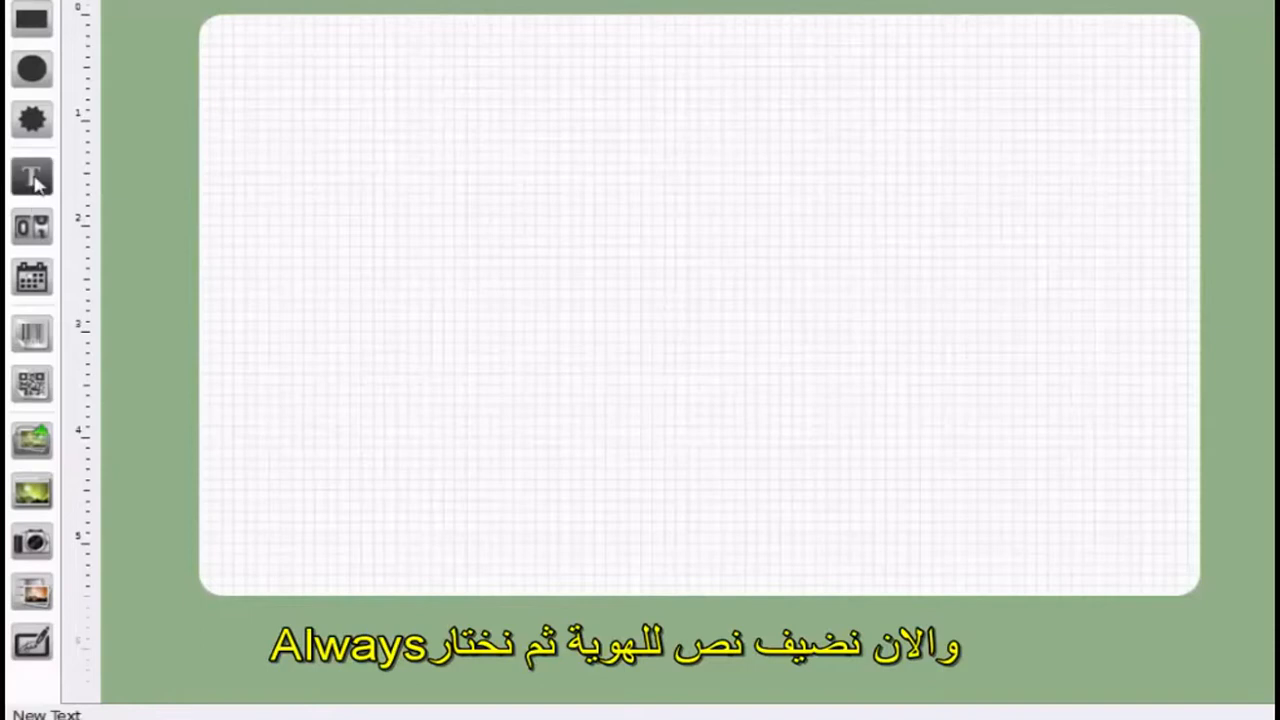
pyautogui.moveTo(236, 57); pyautogui.dragTo(707, 160)
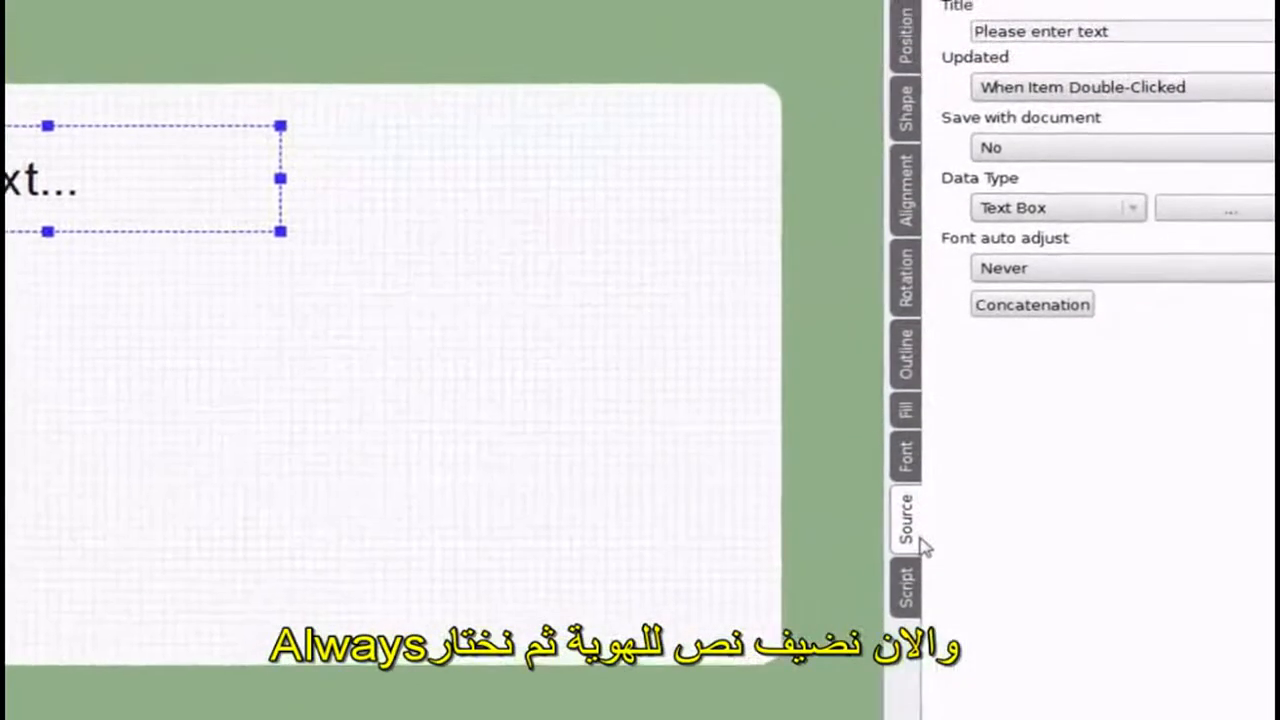
pyautogui.click(995, 278)
pyautogui.click(985, 316)
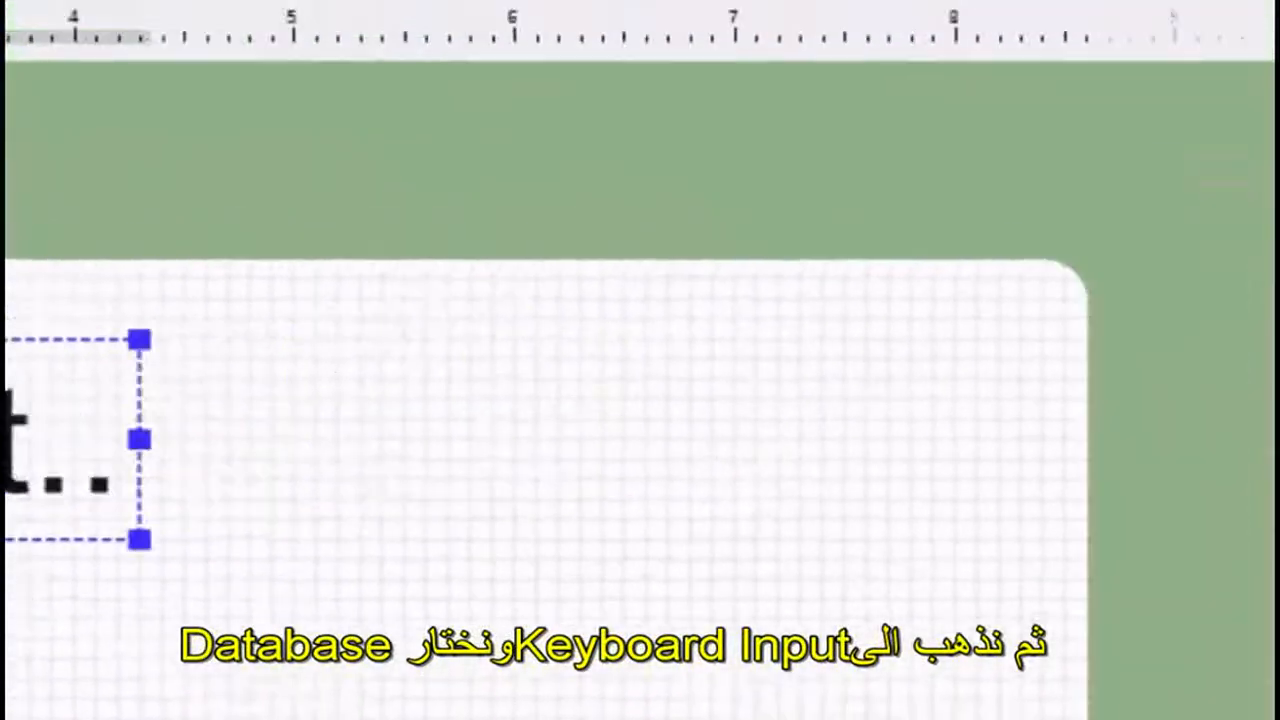
# Link the text box to the Person Name column of database table persondb1 and reduce its height to about 7 mm
pyautogui.click(592, 170)
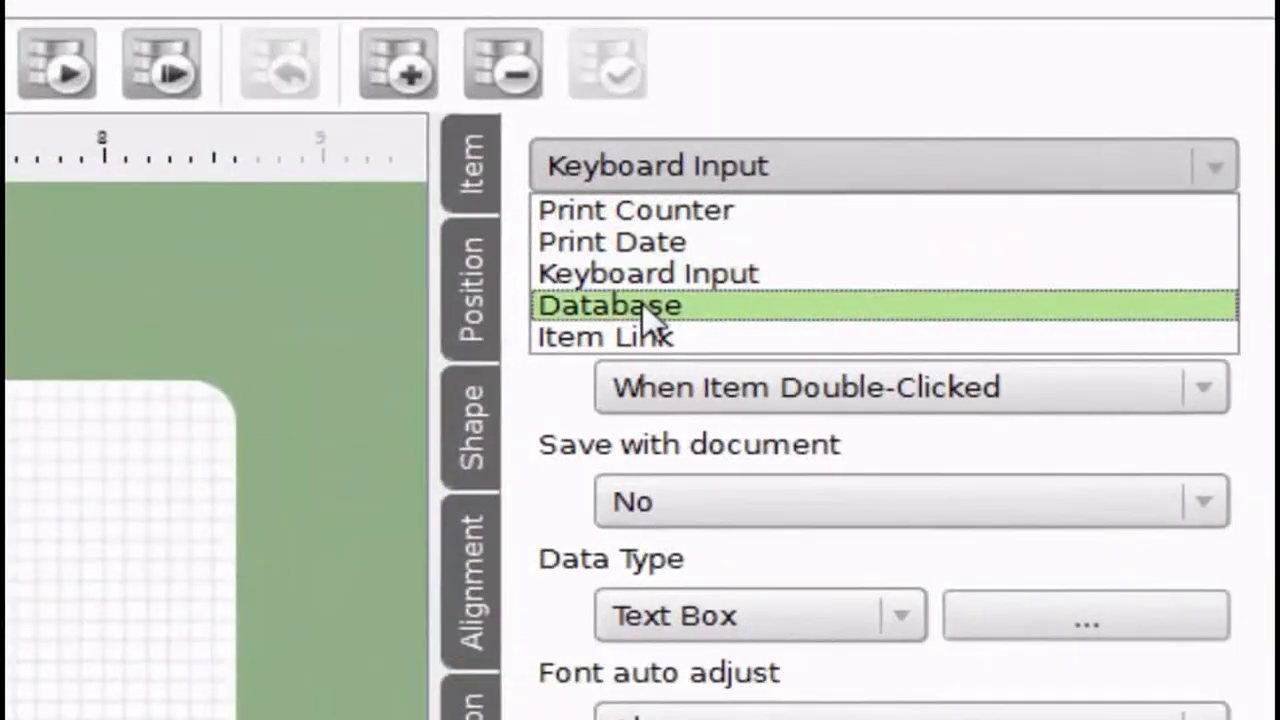
pyautogui.click(648, 310)
pyautogui.click(754, 286)
pyautogui.click(715, 322)
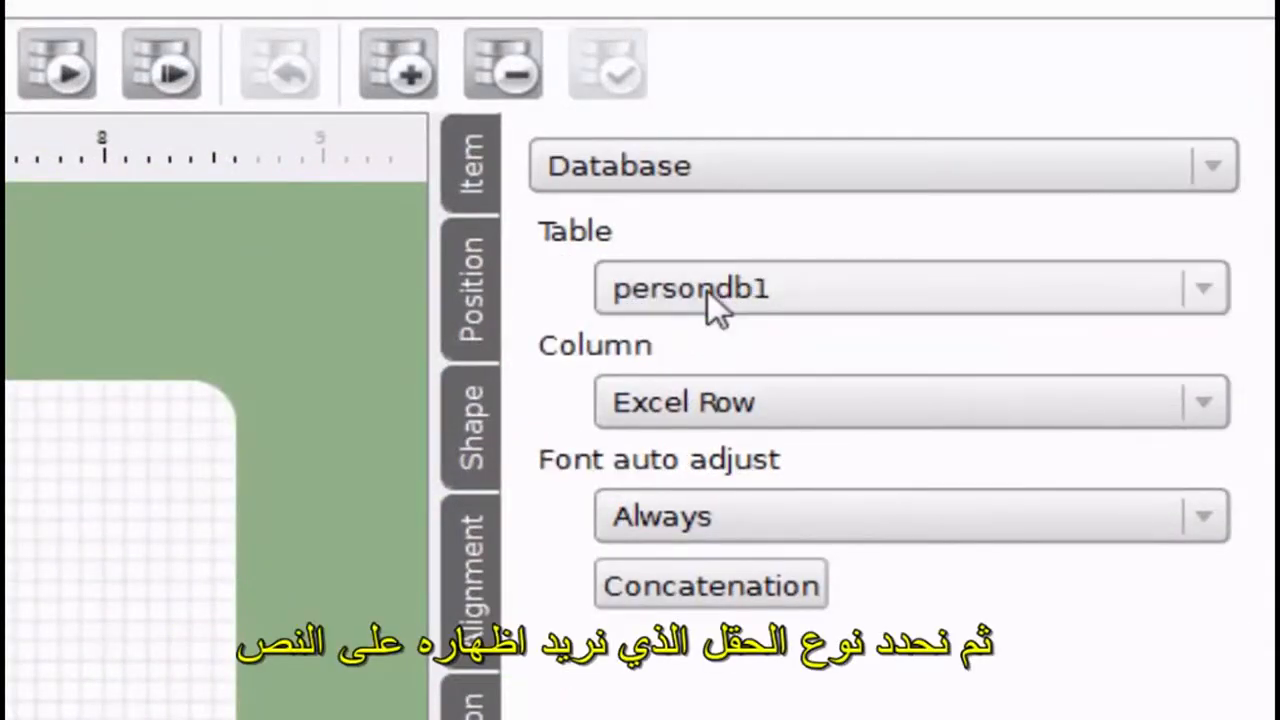
pyautogui.click(685, 403)
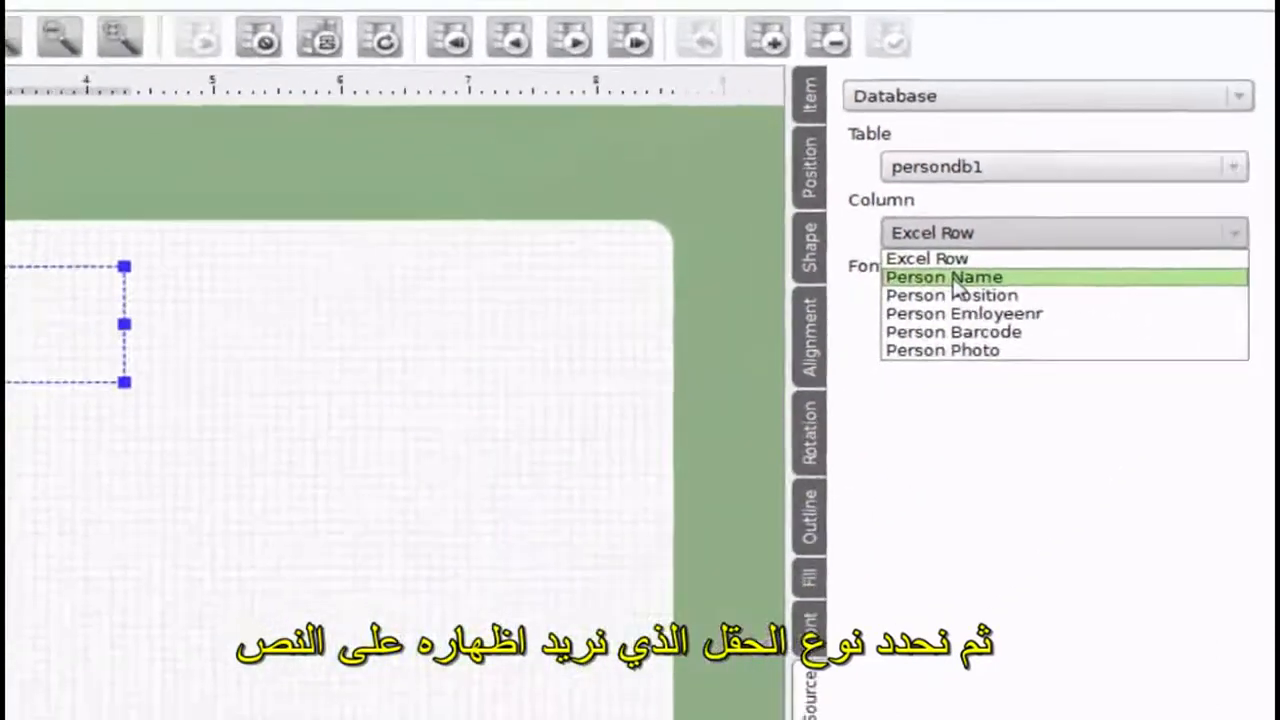
pyautogui.click(943, 288)
pyautogui.moveTo(428, 280); pyautogui.dragTo(428, 264)
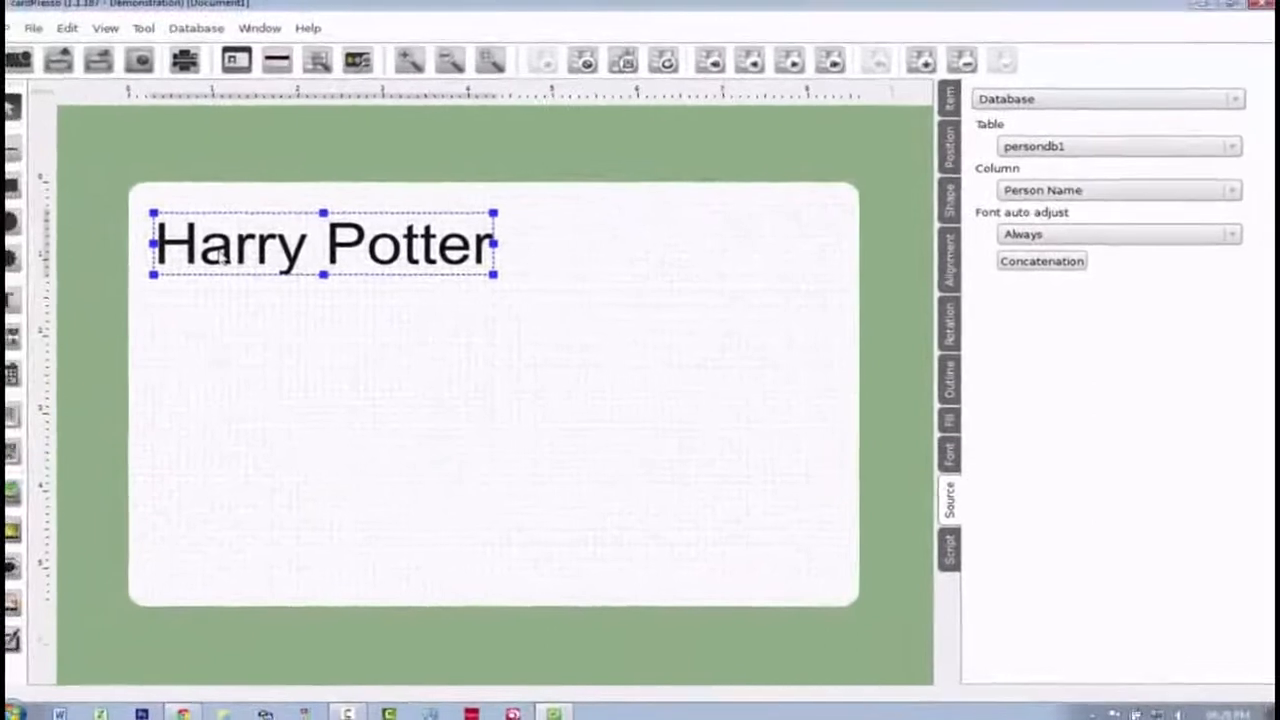
# Draw a text box about 42 mm wide directly below the name text and set its font auto adjust to Always
pyautogui.click(26, 301)
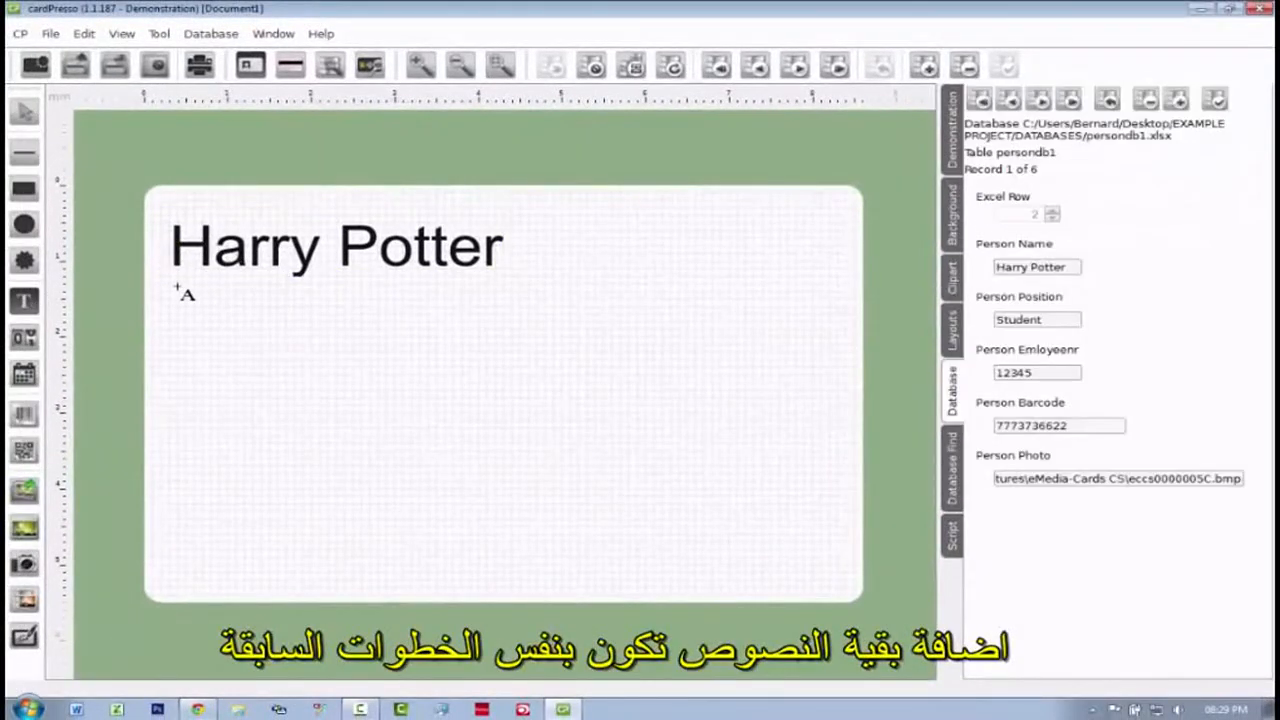
pyautogui.moveTo(168, 284); pyautogui.dragTo(528, 326)
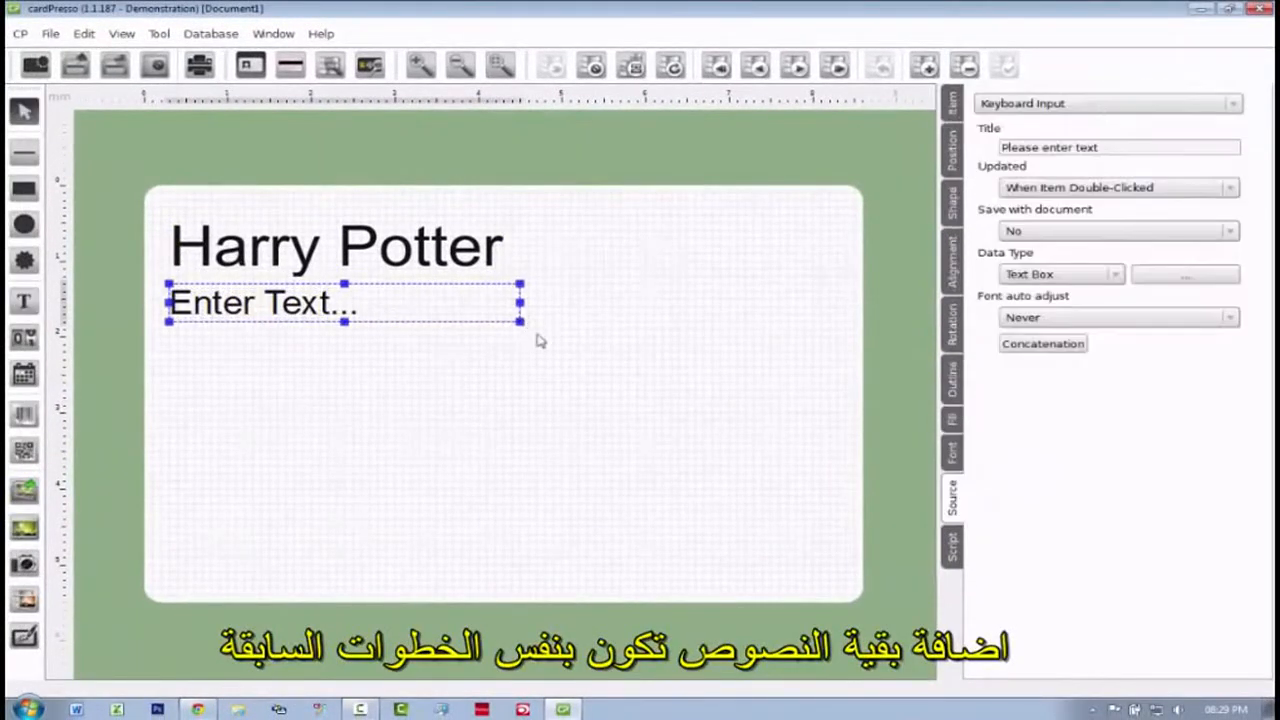
pyautogui.click(1060, 317)
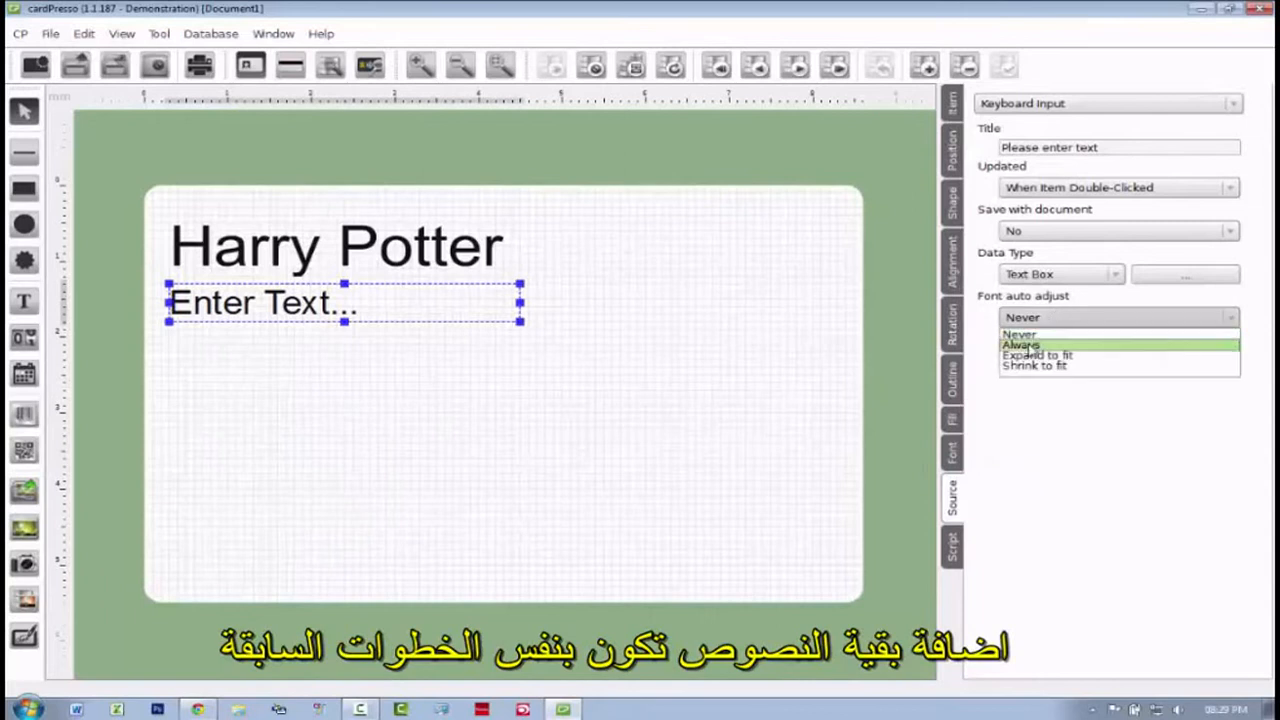
pyautogui.click(1030, 350)
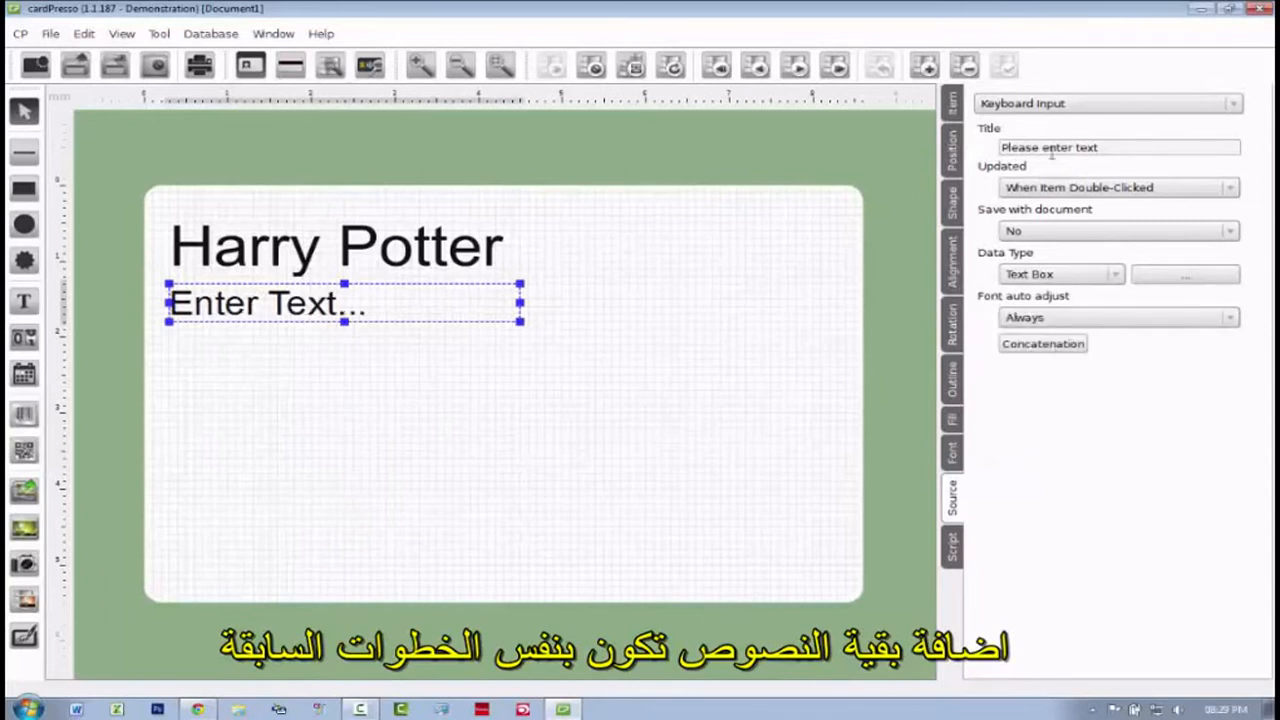
# Link the second text box to the Person Position column of database table persondb1
pyautogui.click(1056, 106)
pyautogui.click(1033, 151)
pyautogui.click(1085, 190)
pyautogui.click(1060, 229)
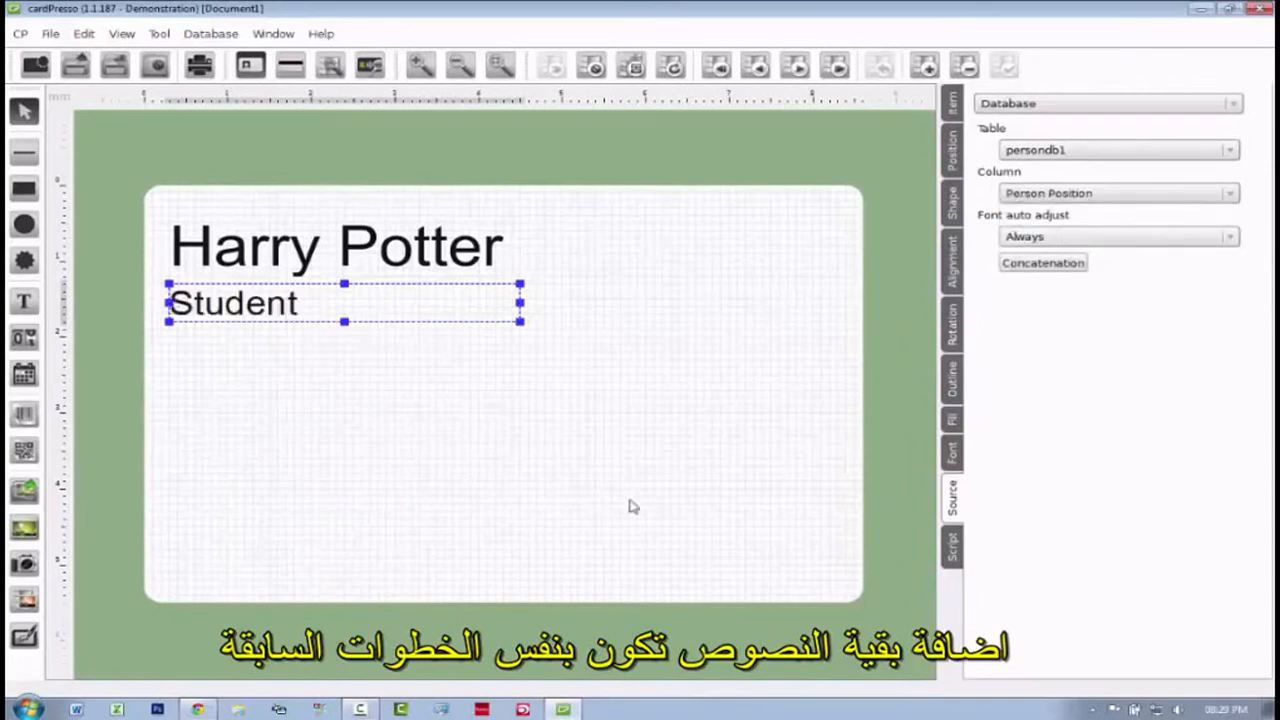
# Draw a third text box about 41 mm wide below the position text and link it to the Person Emloyeenr column of persondb1
pyautogui.click(26, 306)
pyautogui.moveTo(168, 337); pyautogui.dragTo(512, 382)
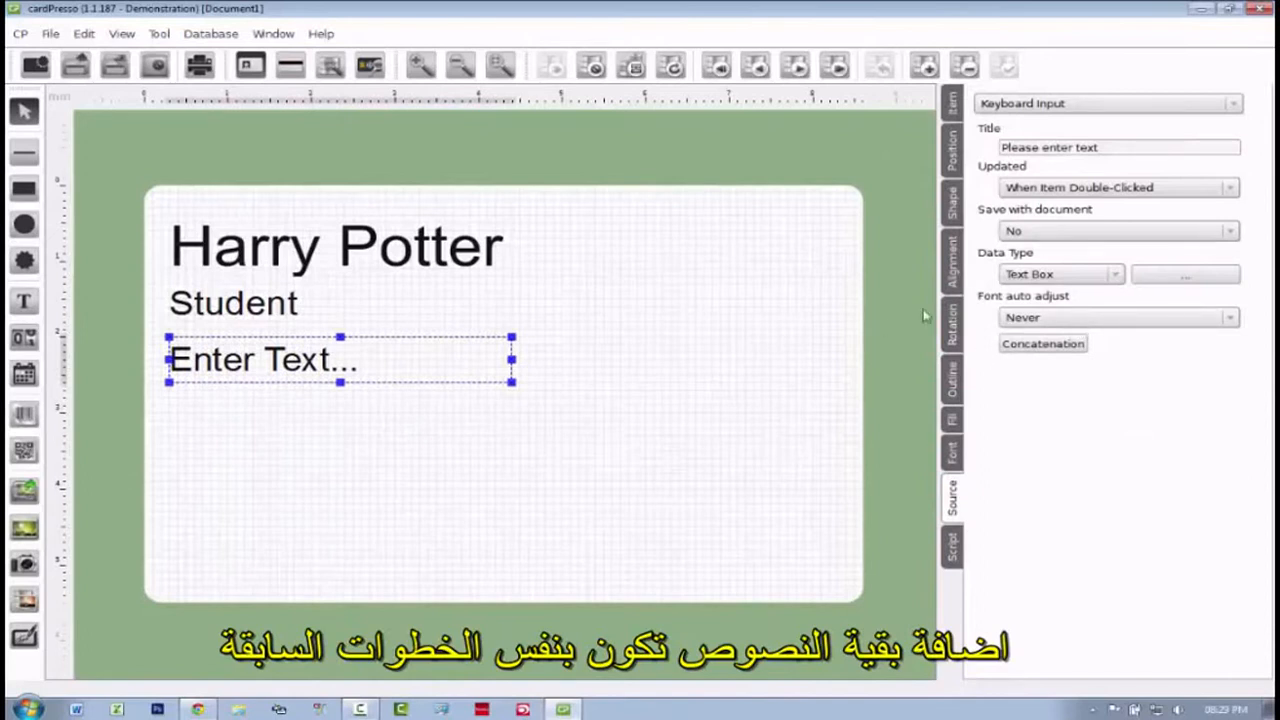
pyautogui.click(1066, 108)
pyautogui.click(1052, 153)
pyautogui.click(1049, 193)
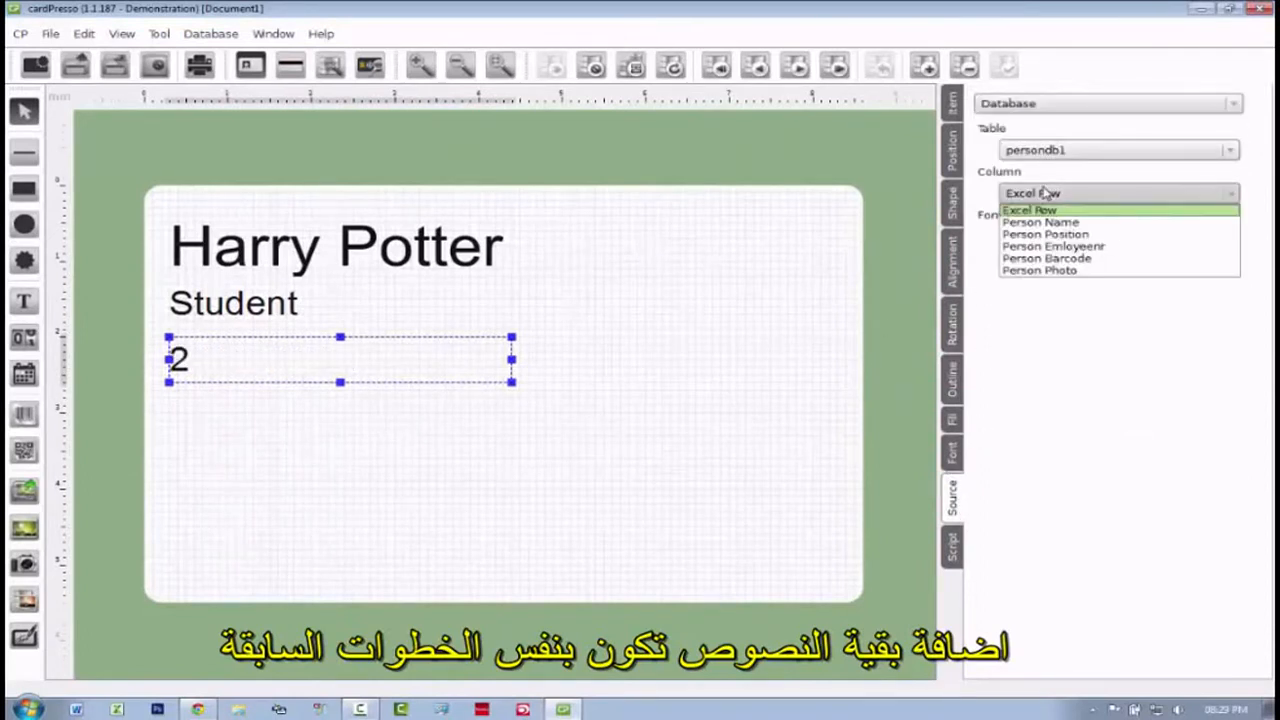
pyautogui.click(1060, 246)
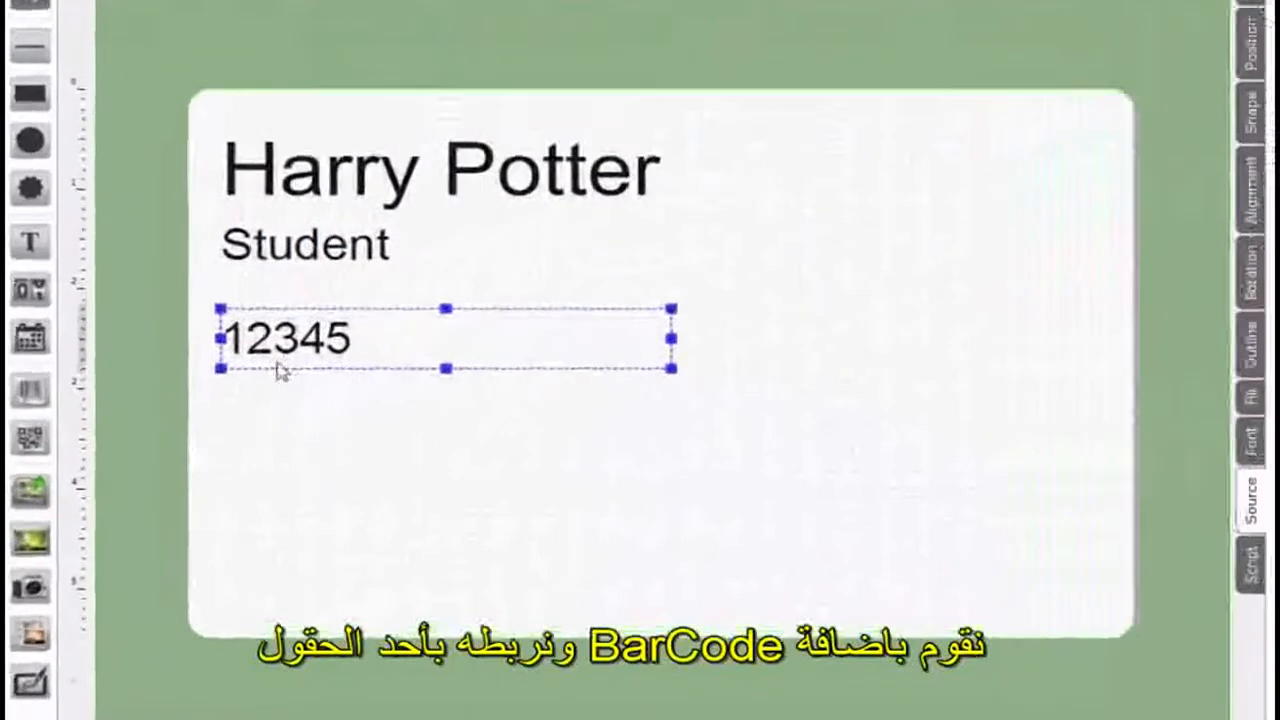
# Draw a barcode about 50 by 19 mm below the text fields and link it to the Person Barcode column of database table persondb1
pyautogui.click(38, 360)
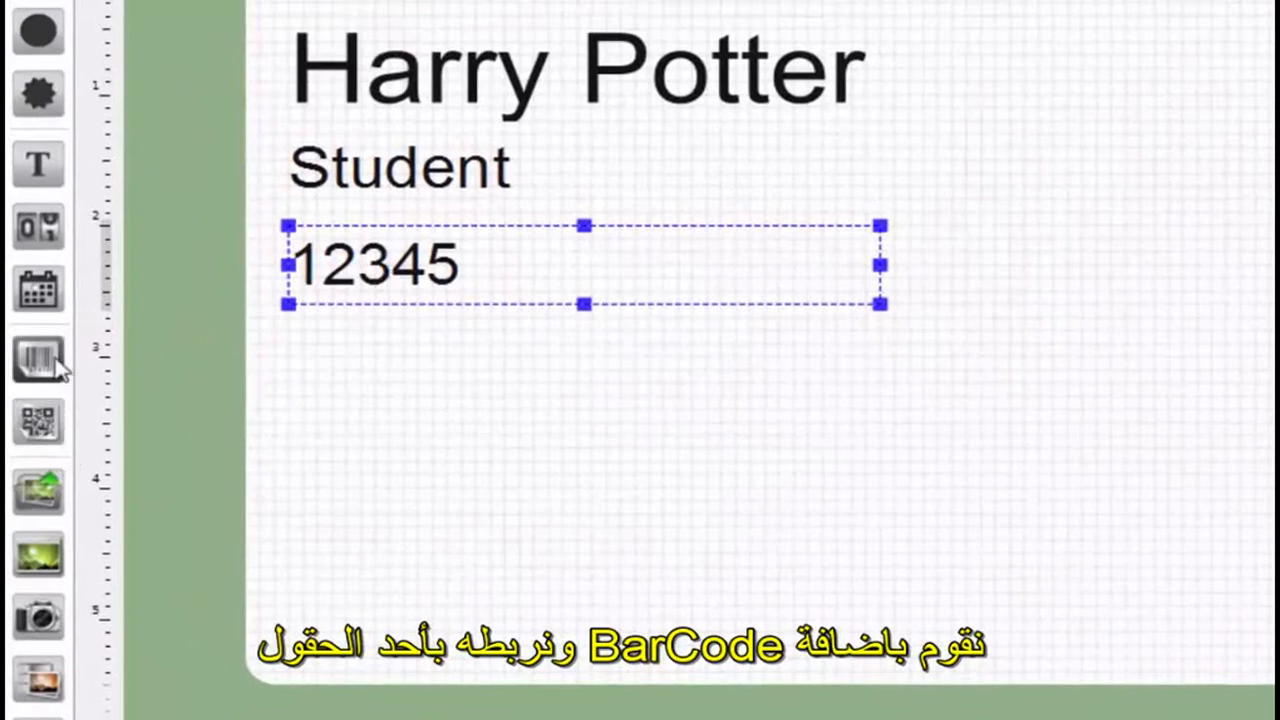
pyautogui.moveTo(284, 392); pyautogui.dragTo(730, 545)
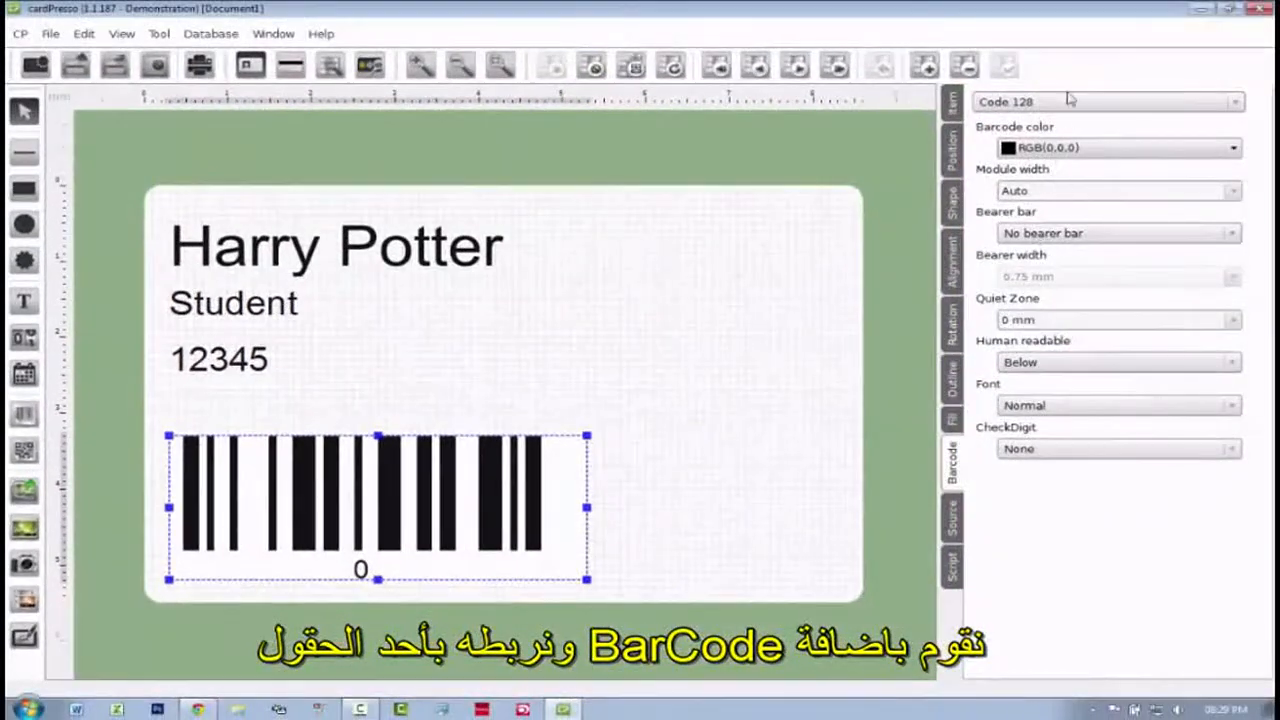
pyautogui.click(958, 530)
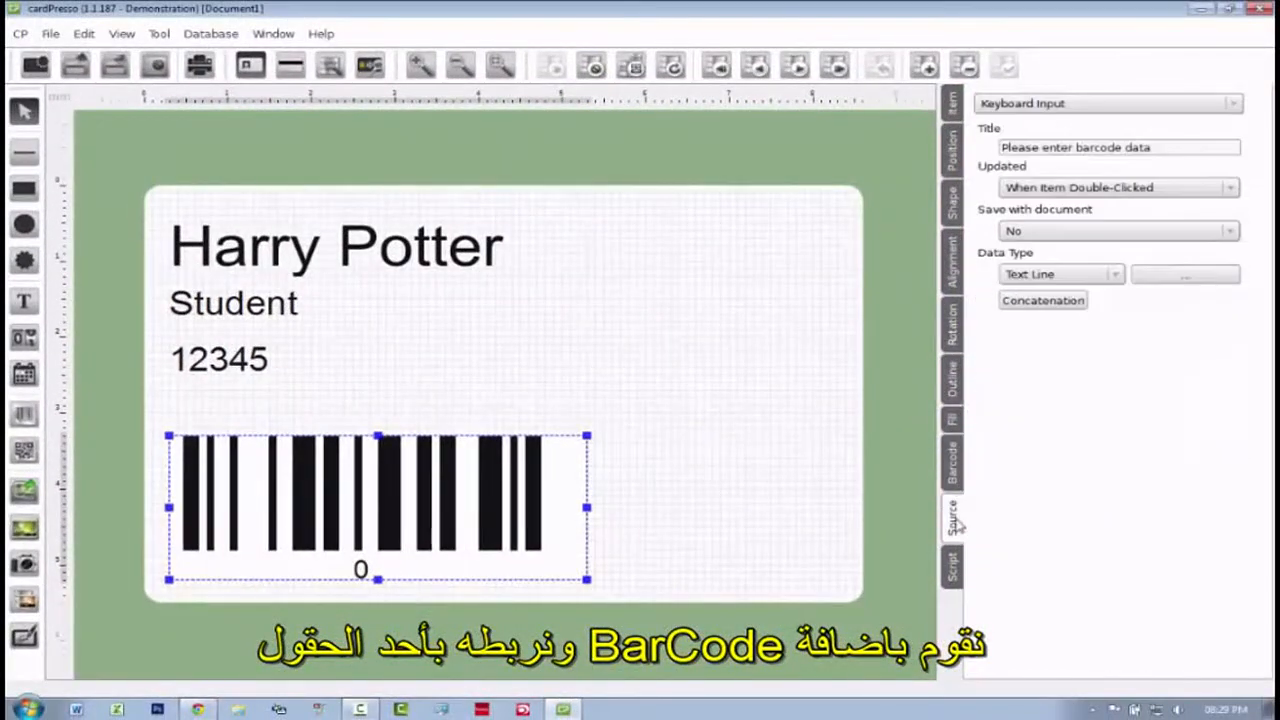
pyautogui.click(1040, 106)
pyautogui.click(1040, 157)
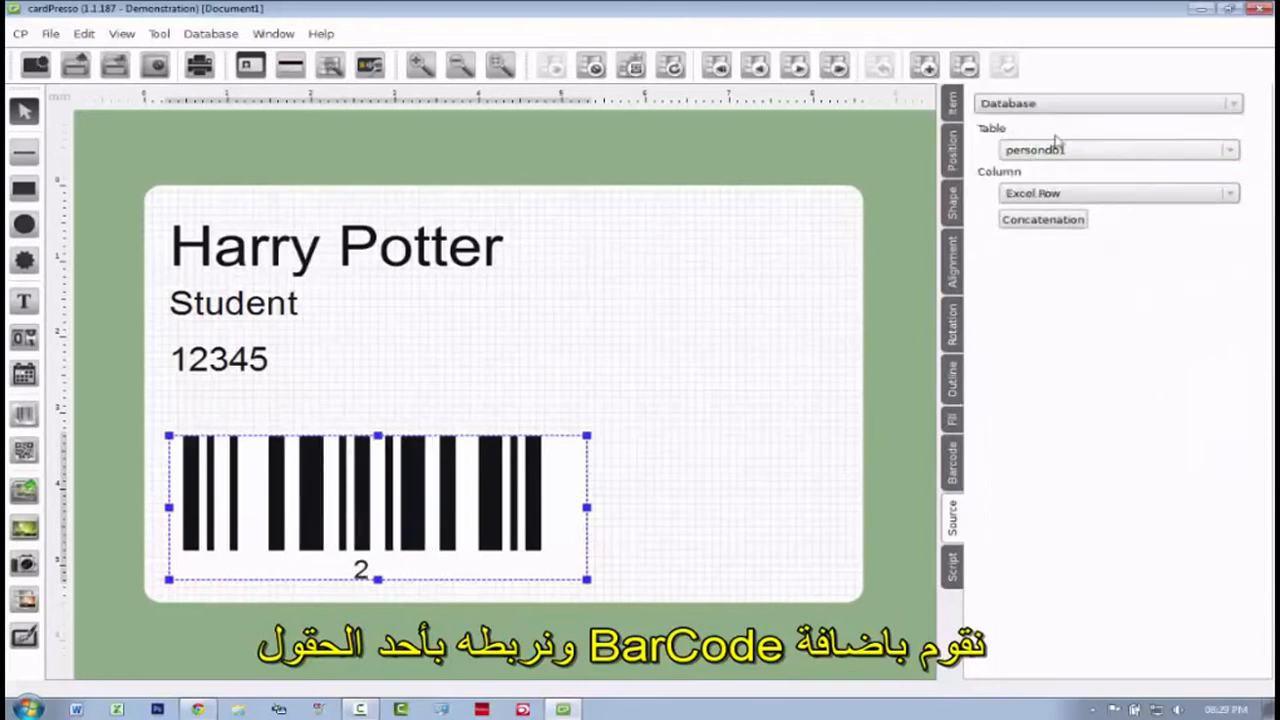
pyautogui.click(1048, 194)
pyautogui.click(1050, 258)
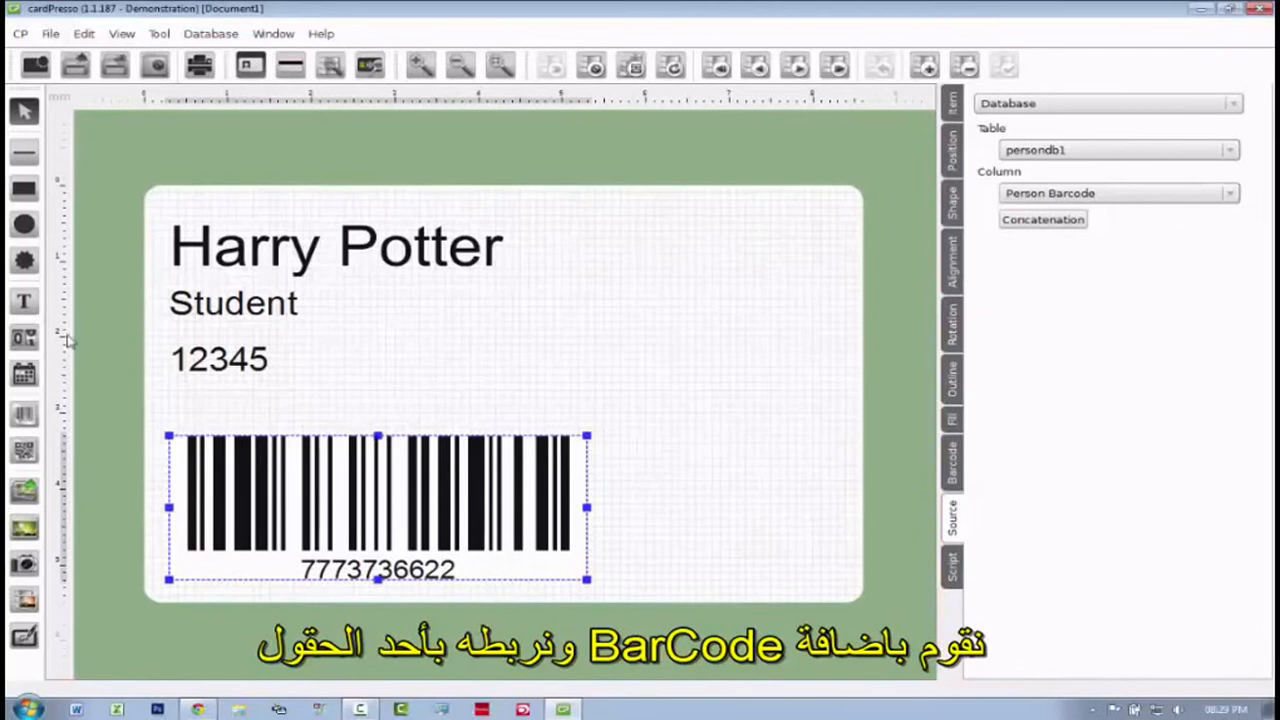
pyautogui.click(128, 363)
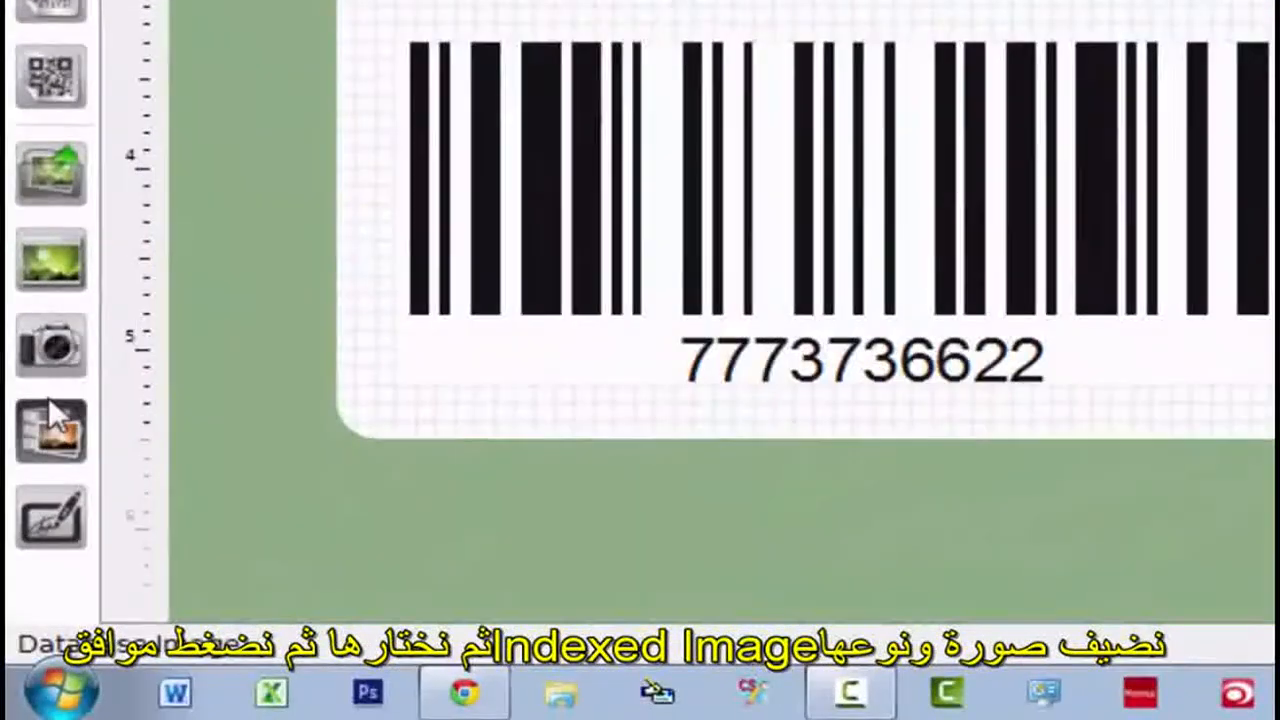
# Place a database image on the card's empty right-hand area and enlarge it to about 29 by 45 mm
pyautogui.click(48, 423)
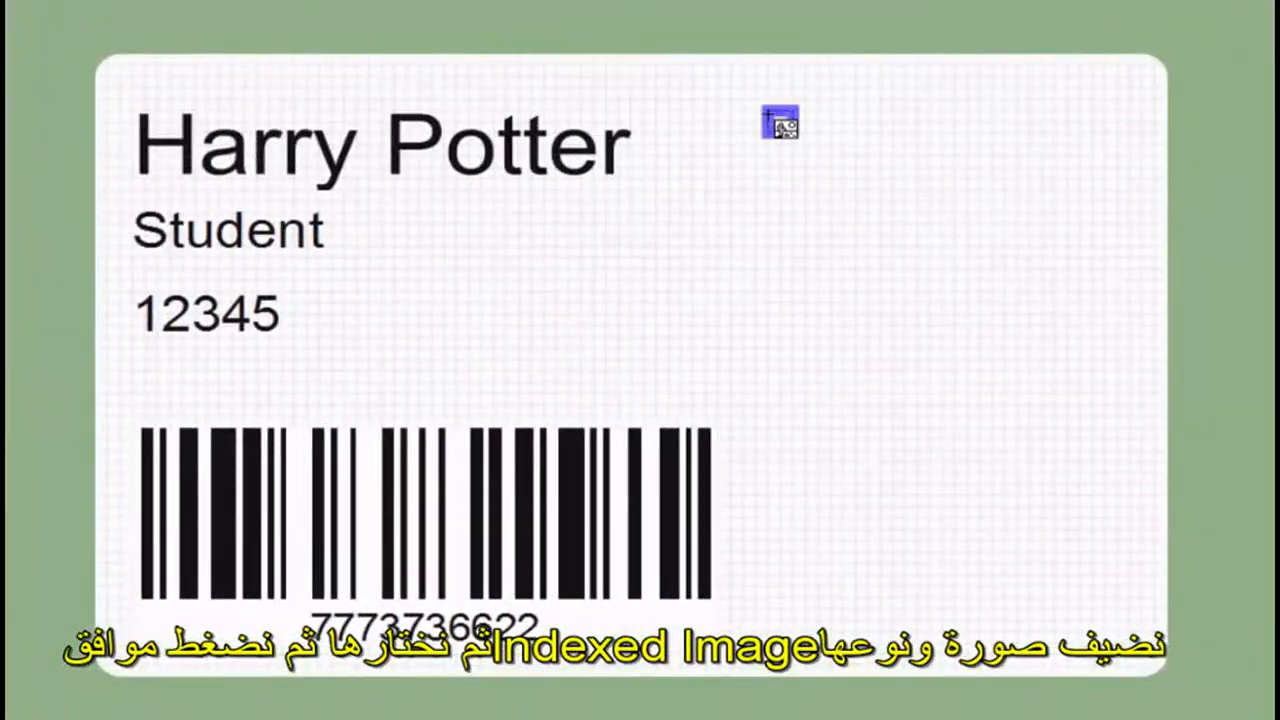
pyautogui.click(765, 113)
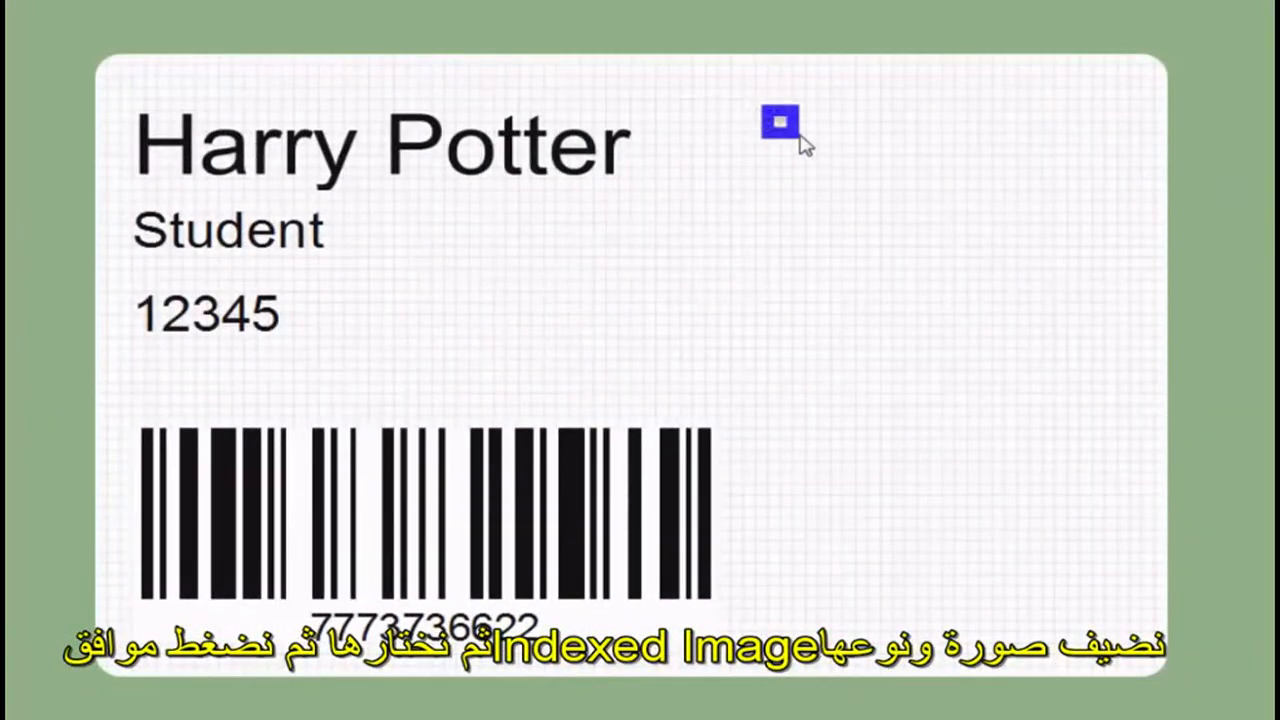
pyautogui.moveTo(797, 135); pyautogui.dragTo(1129, 630)
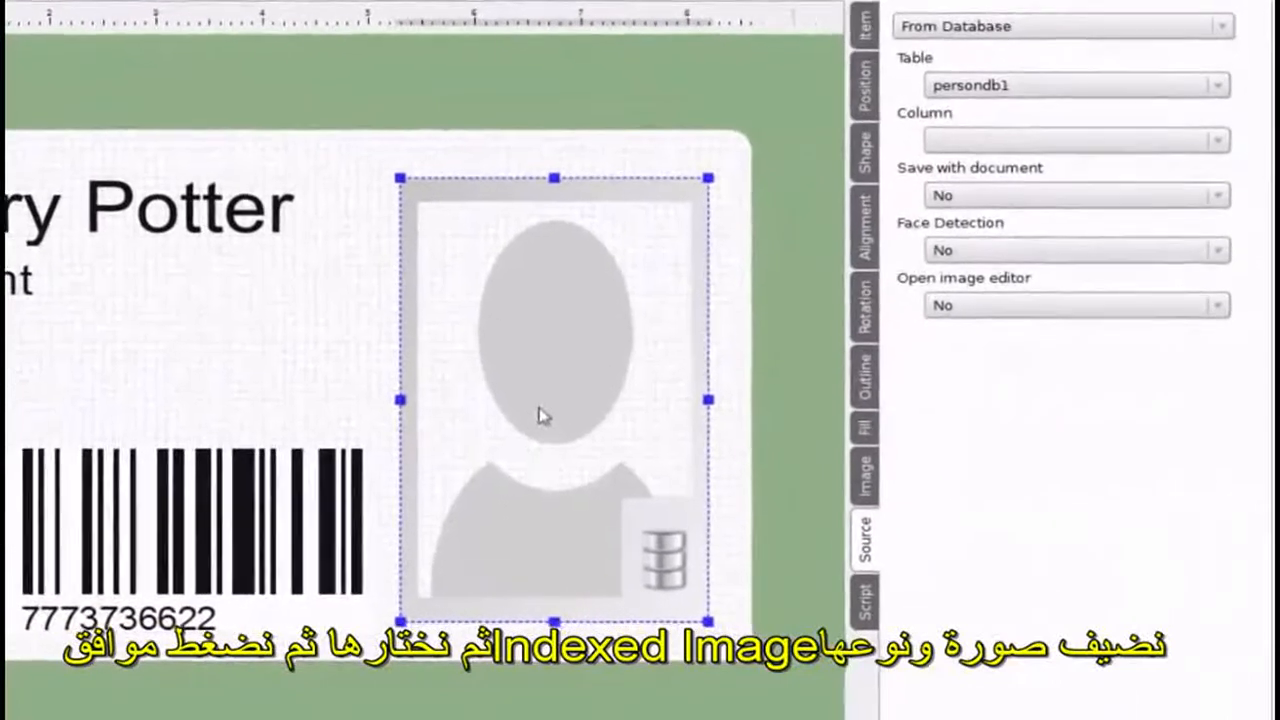
# Review the Person Photo file path in the database record and change that field's data type to Indexed Image
pyautogui.click(805, 408)
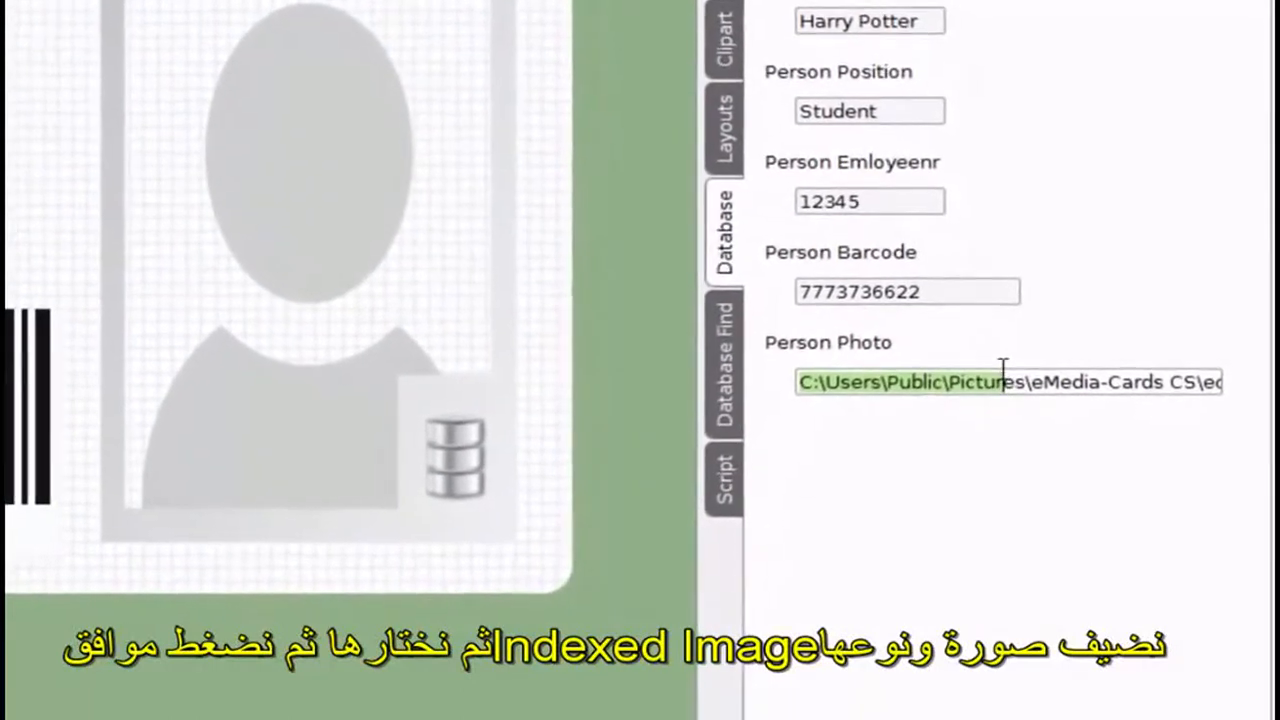
pyautogui.moveTo(1005, 370); pyautogui.dragTo(1225, 381)
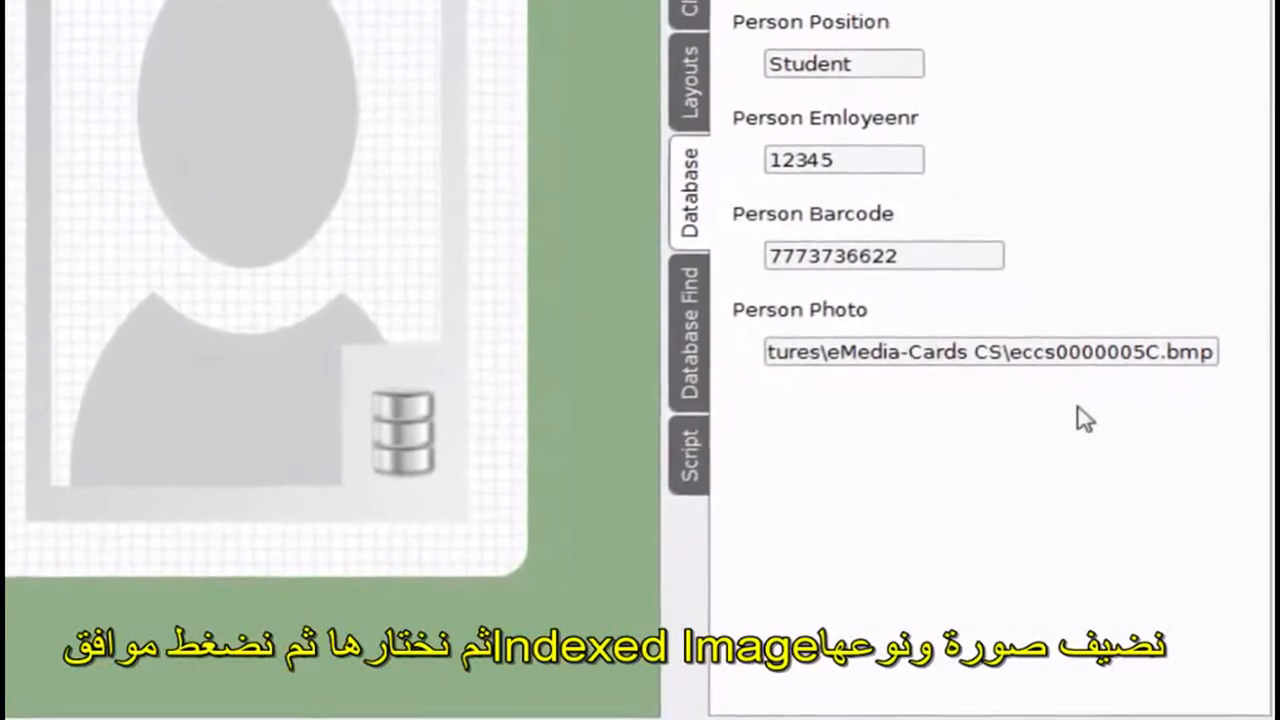
pyautogui.moveTo(1004, 351); pyautogui.dragTo(1228, 332)
pyautogui.click(1078, 334)
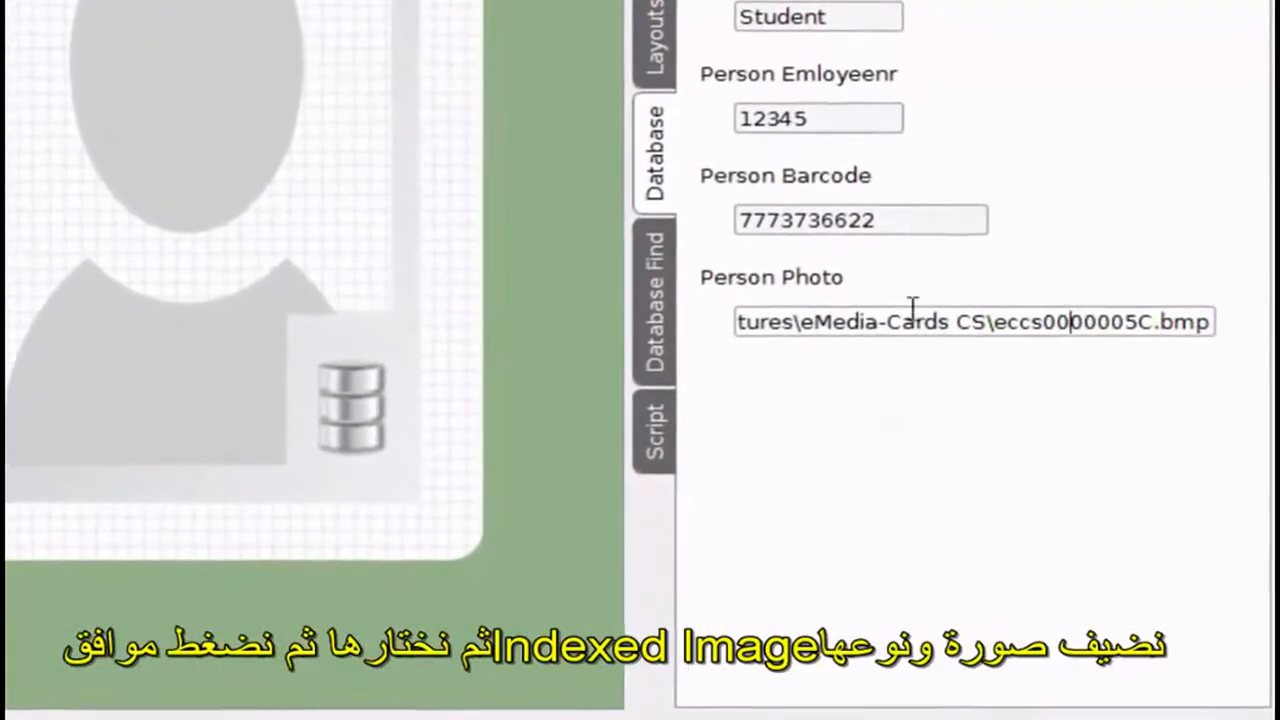
pyautogui.doubleClick(767, 307)
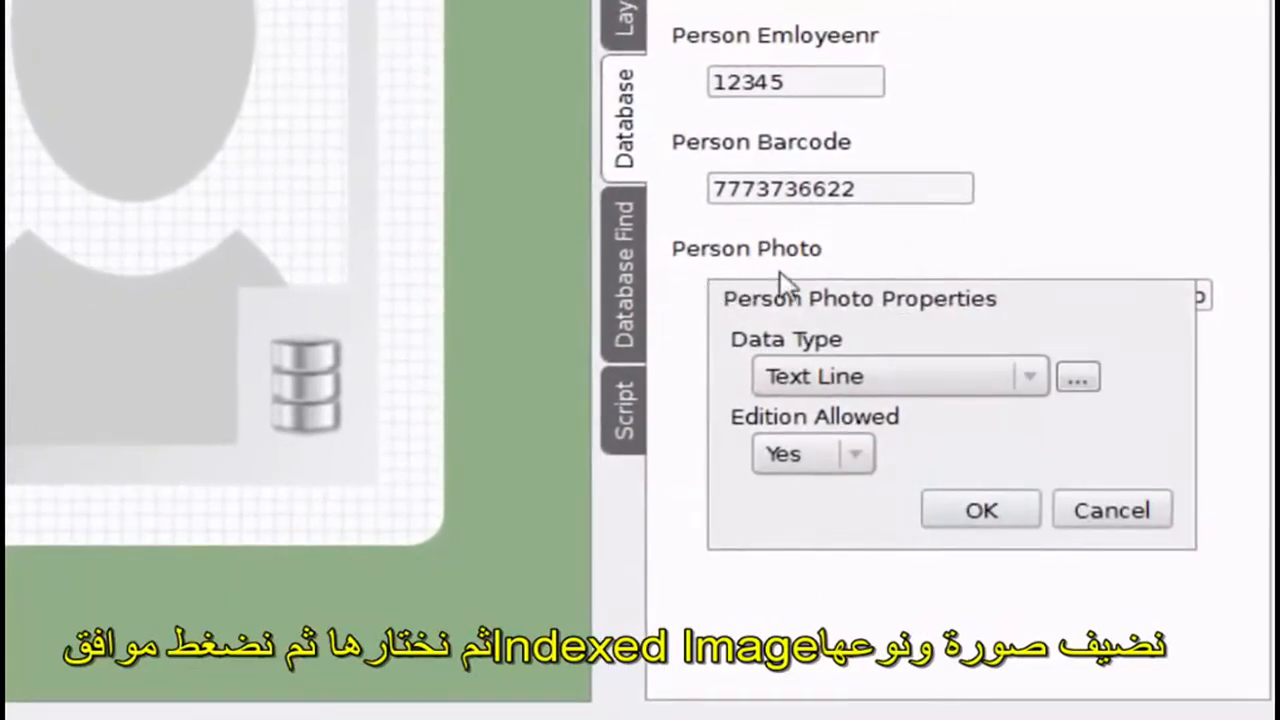
pyautogui.click(818, 378)
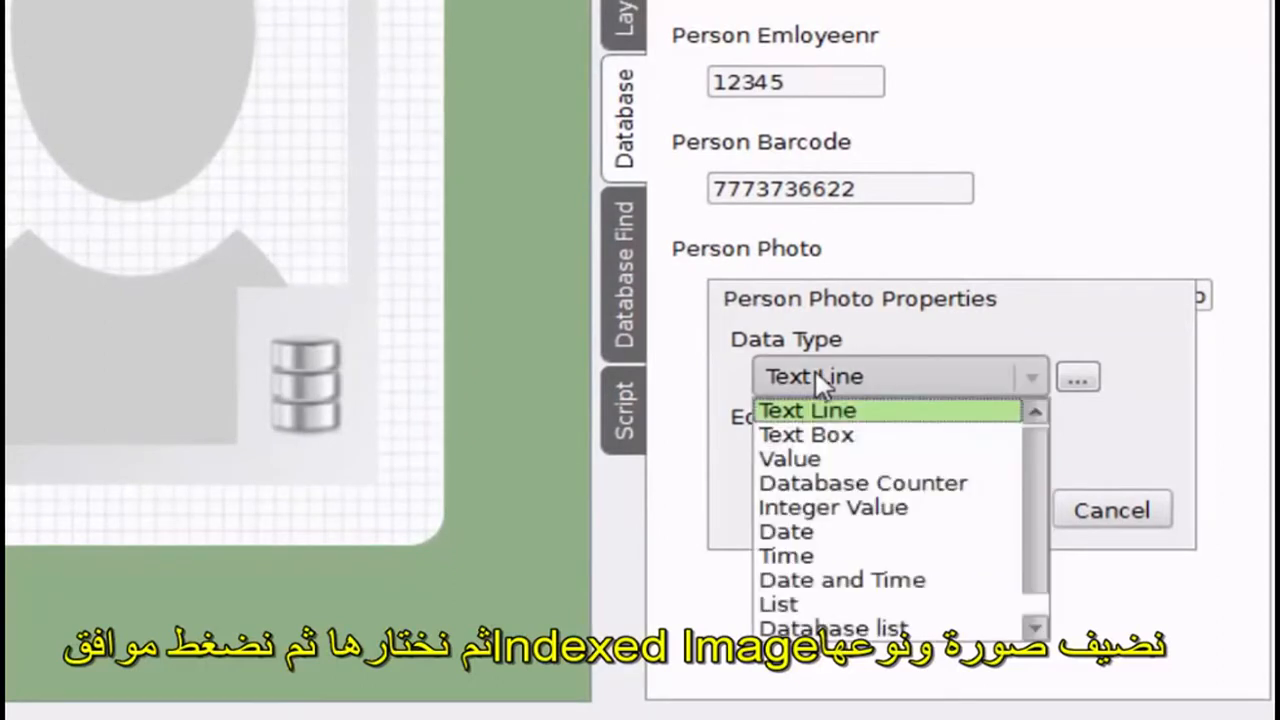
pyautogui.scroll(-1, 818, 598)
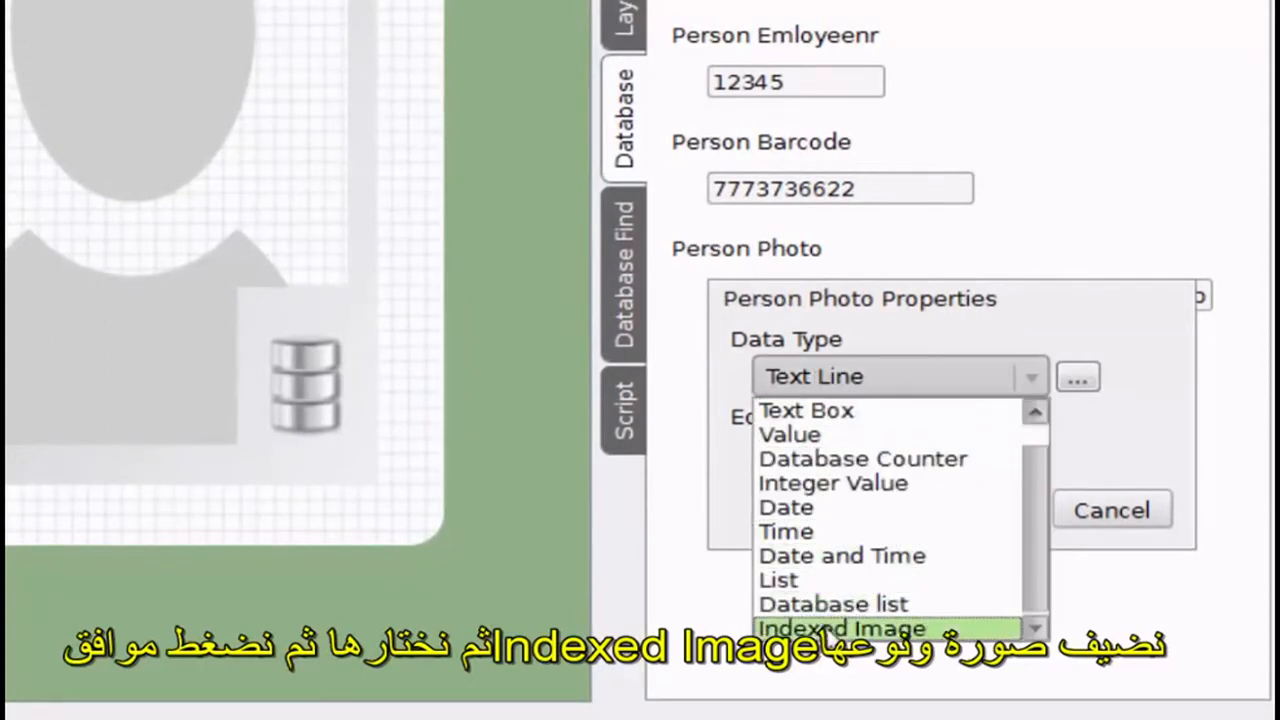
pyautogui.click(840, 628)
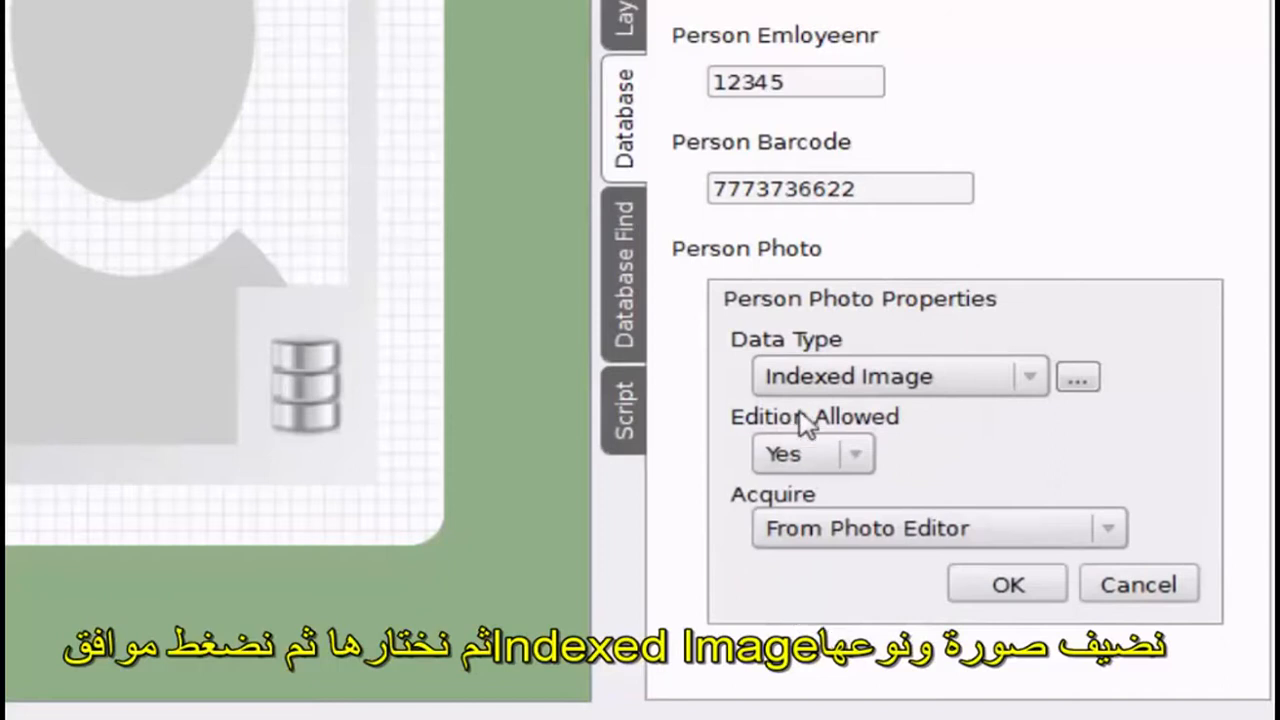
# Open the Indexed Image settings of the Person Photo field and browse for the images folder in EXAMPLE PROJECT on the Desktop
pyautogui.click(1077, 379)
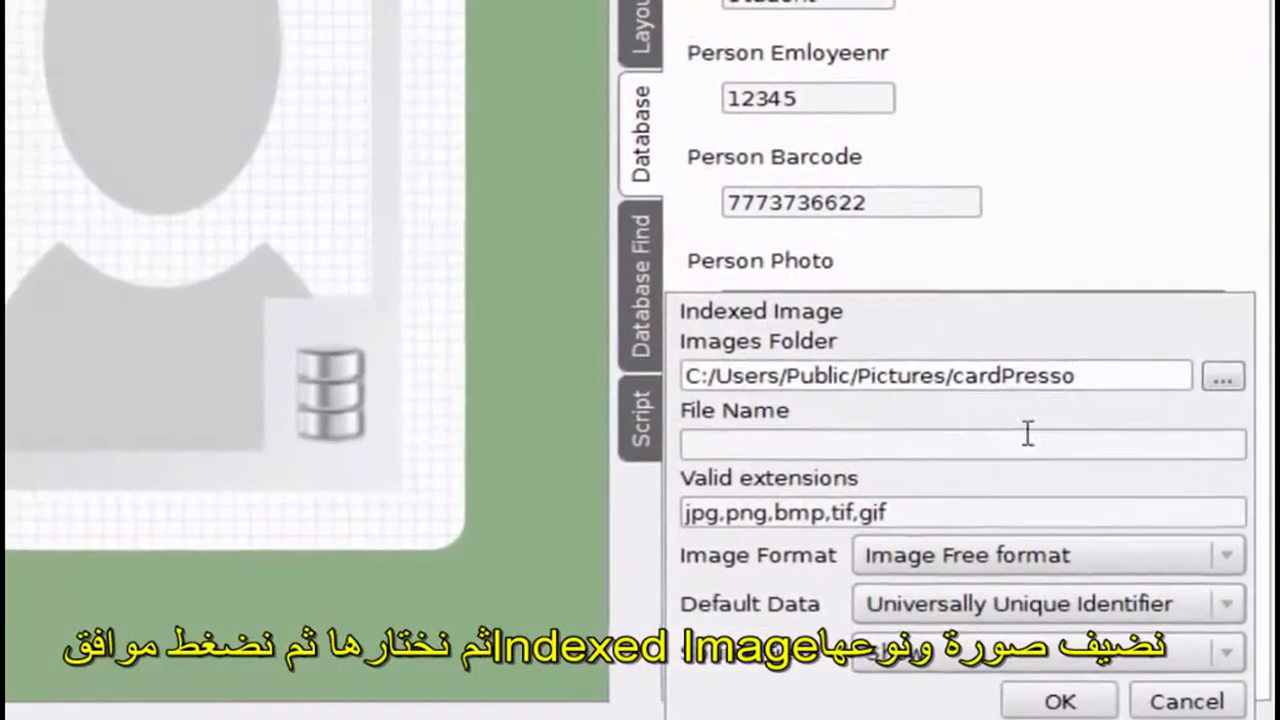
pyautogui.click(1224, 391)
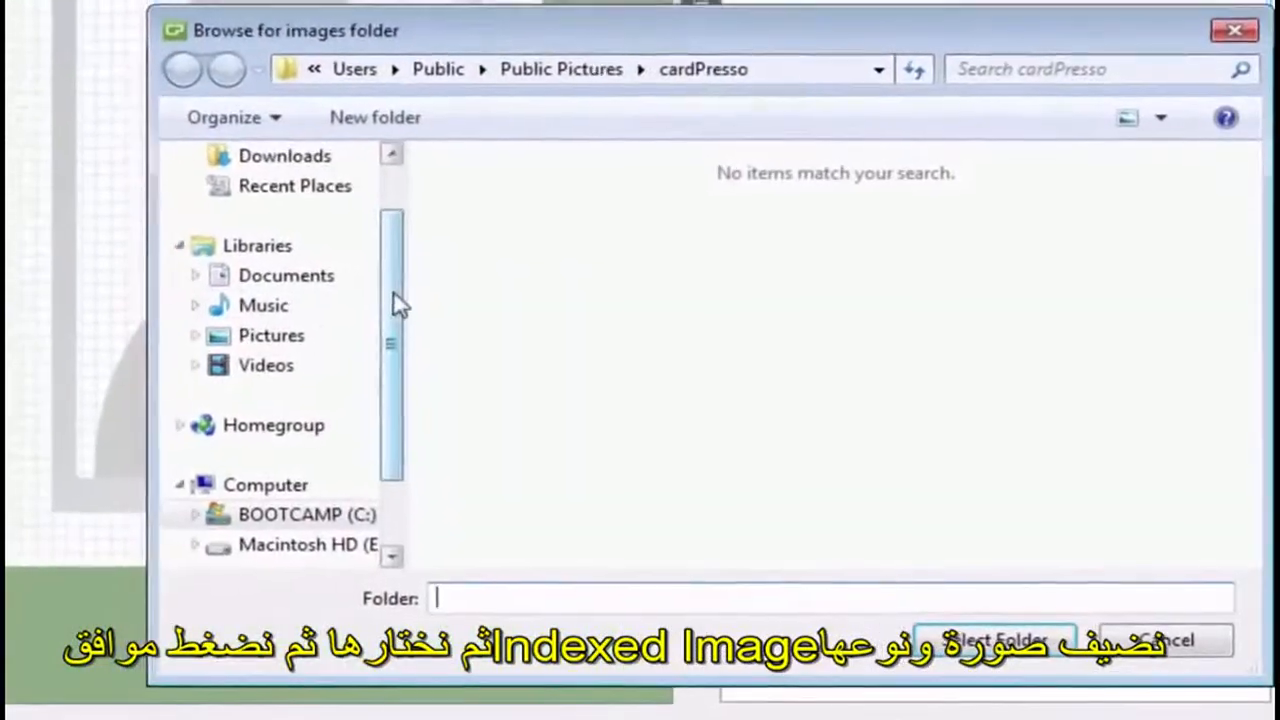
pyautogui.moveTo(394, 292); pyautogui.dragTo(403, 234)
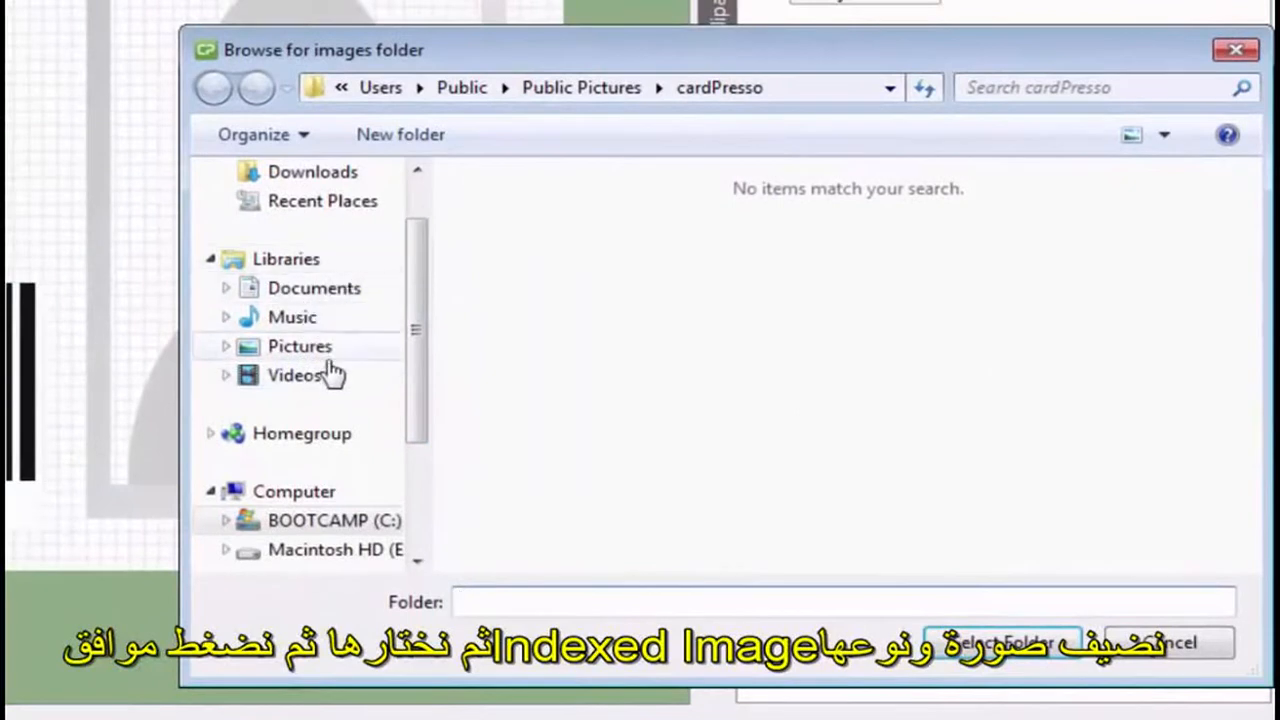
pyautogui.moveTo(420, 333); pyautogui.dragTo(409, 293)
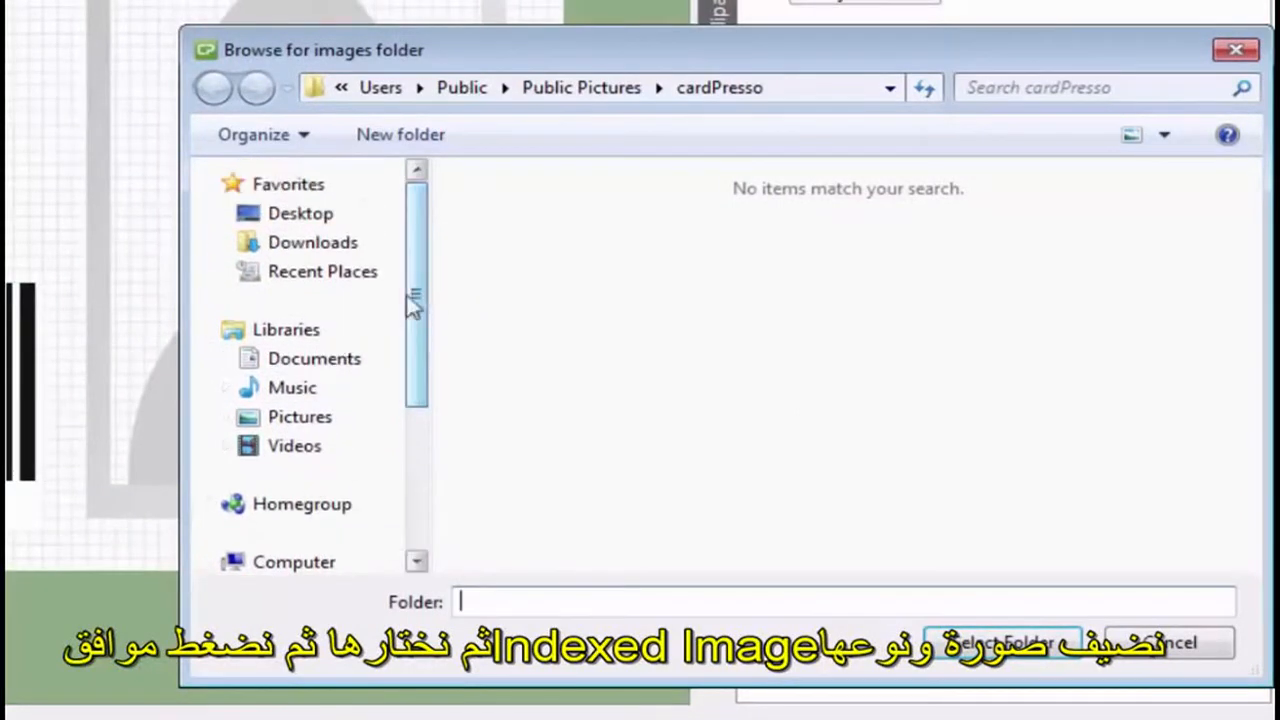
pyautogui.click(290, 216)
pyautogui.doubleClick(563, 388)
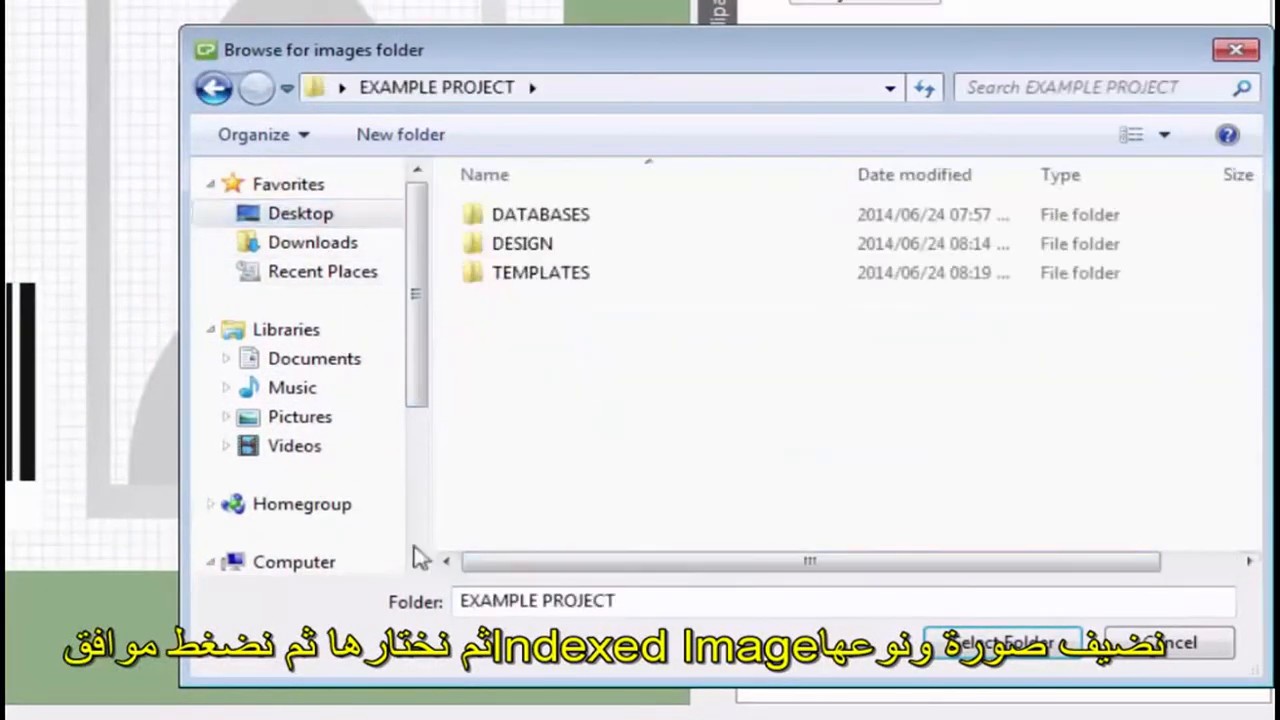
# Create a folder named PHOTOS inside EXAMPLE PROJECT and accept it as the images folder for the indexed image
pyautogui.rightClick(524, 417)
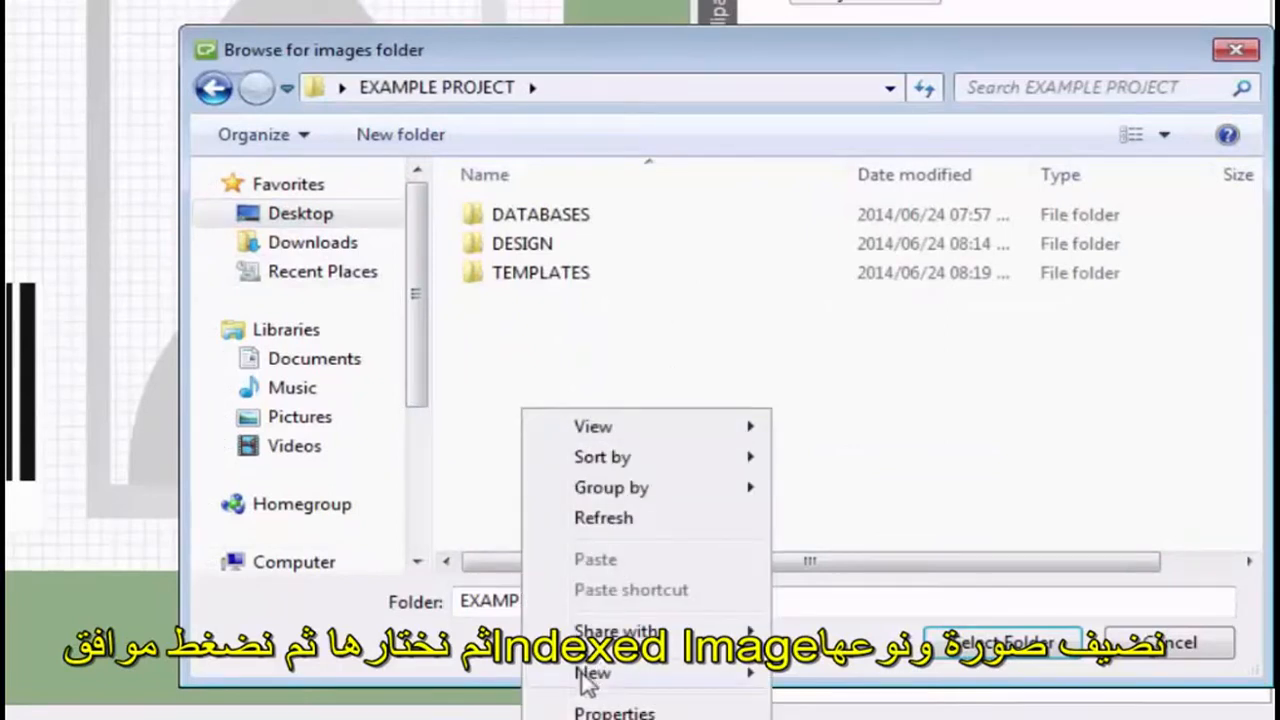
pyautogui.moveTo(590, 673)
pyautogui.click(822, 272)
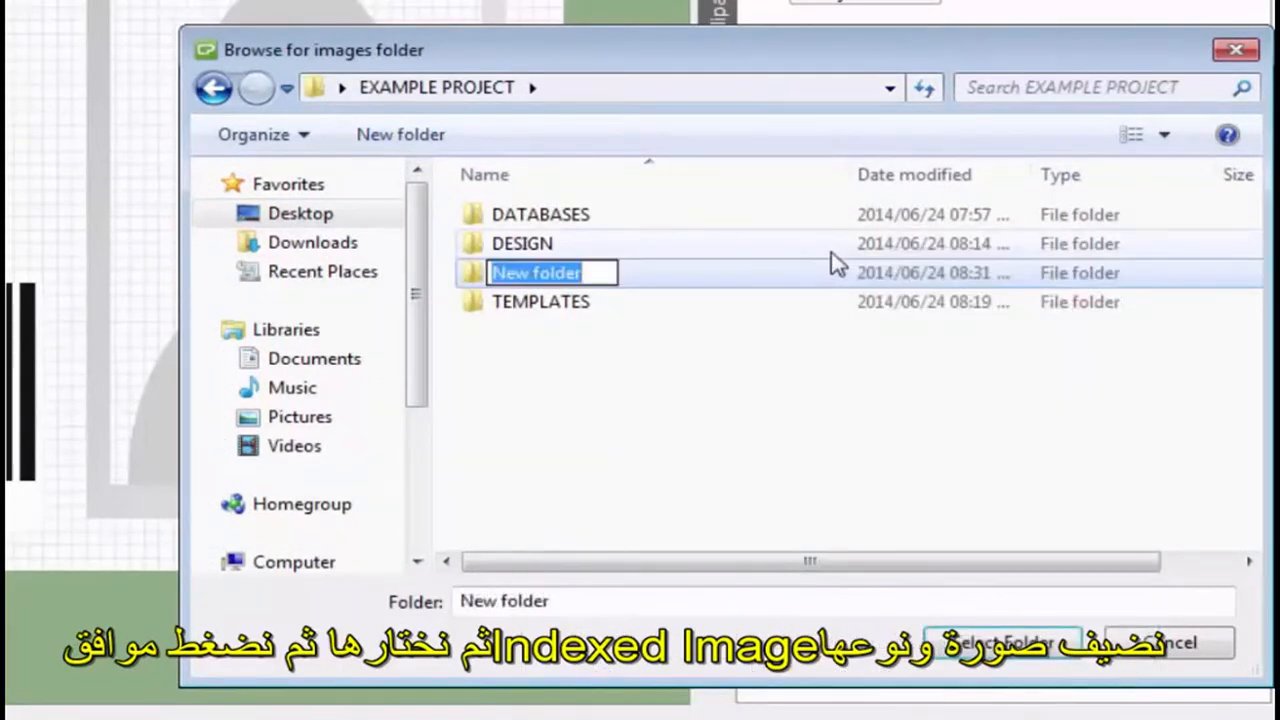
pyautogui.write('PHOTOS')
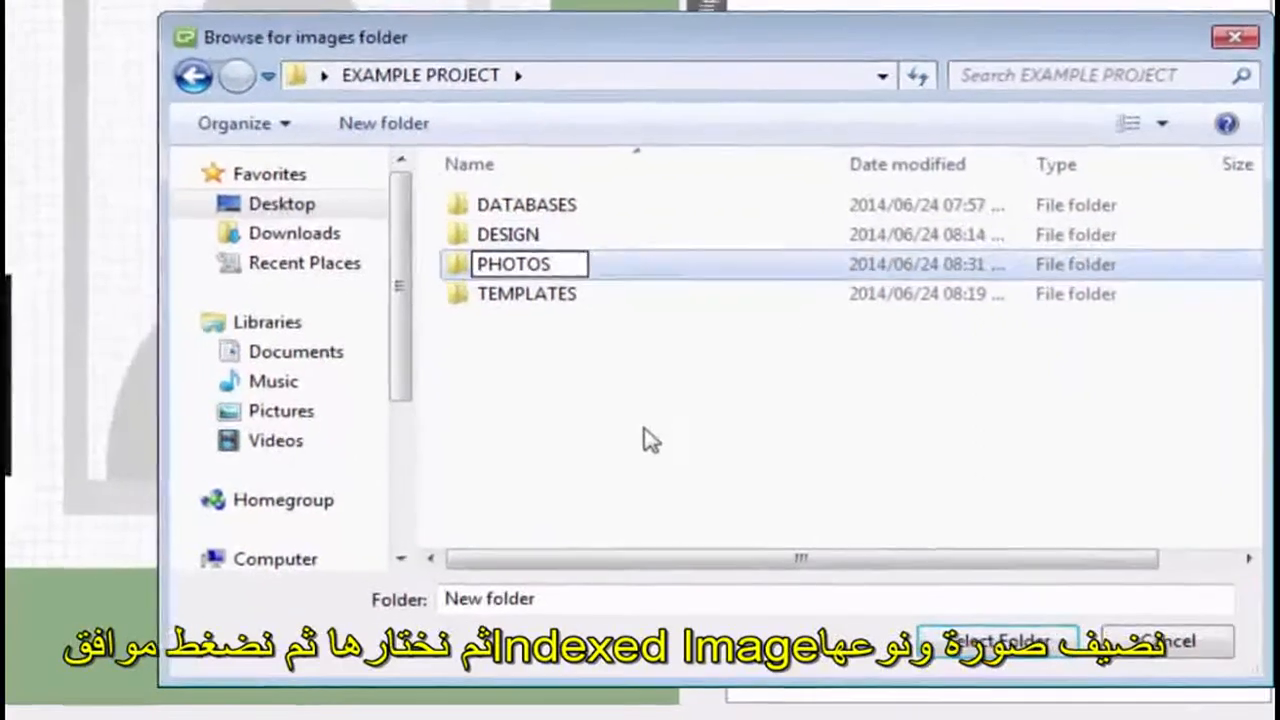
pyautogui.press('Return')
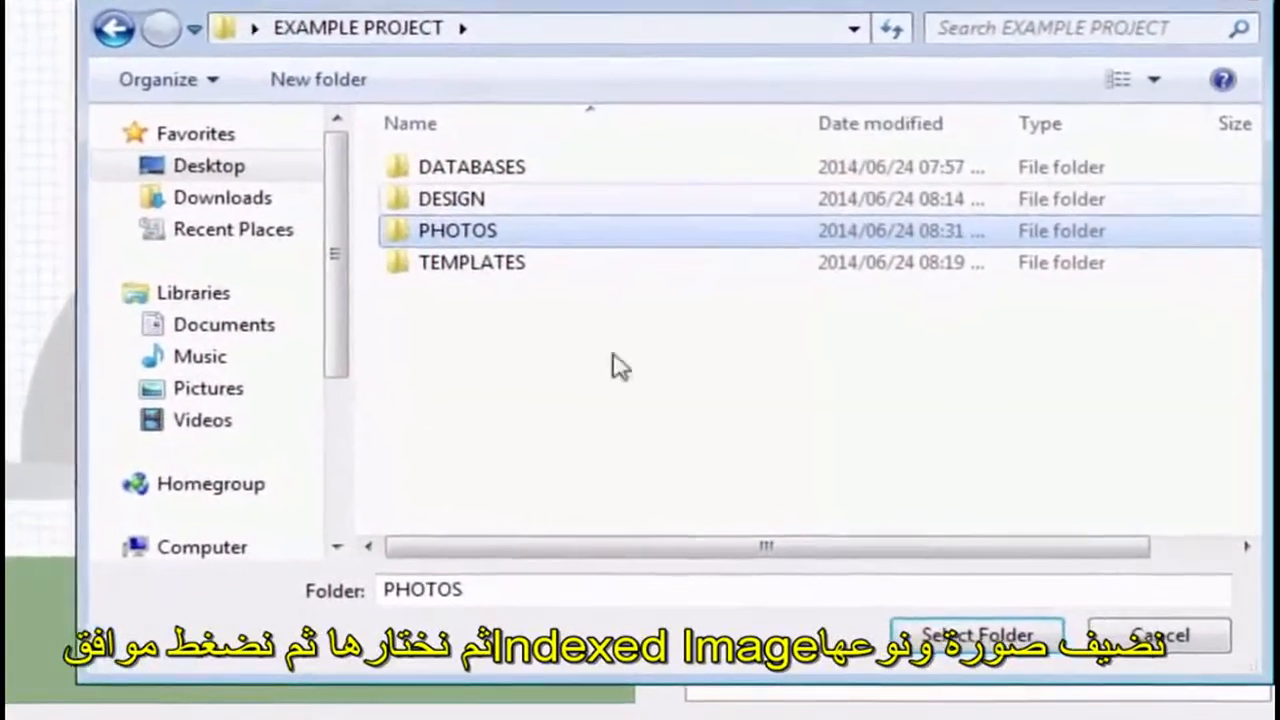
pyautogui.click(987, 637)
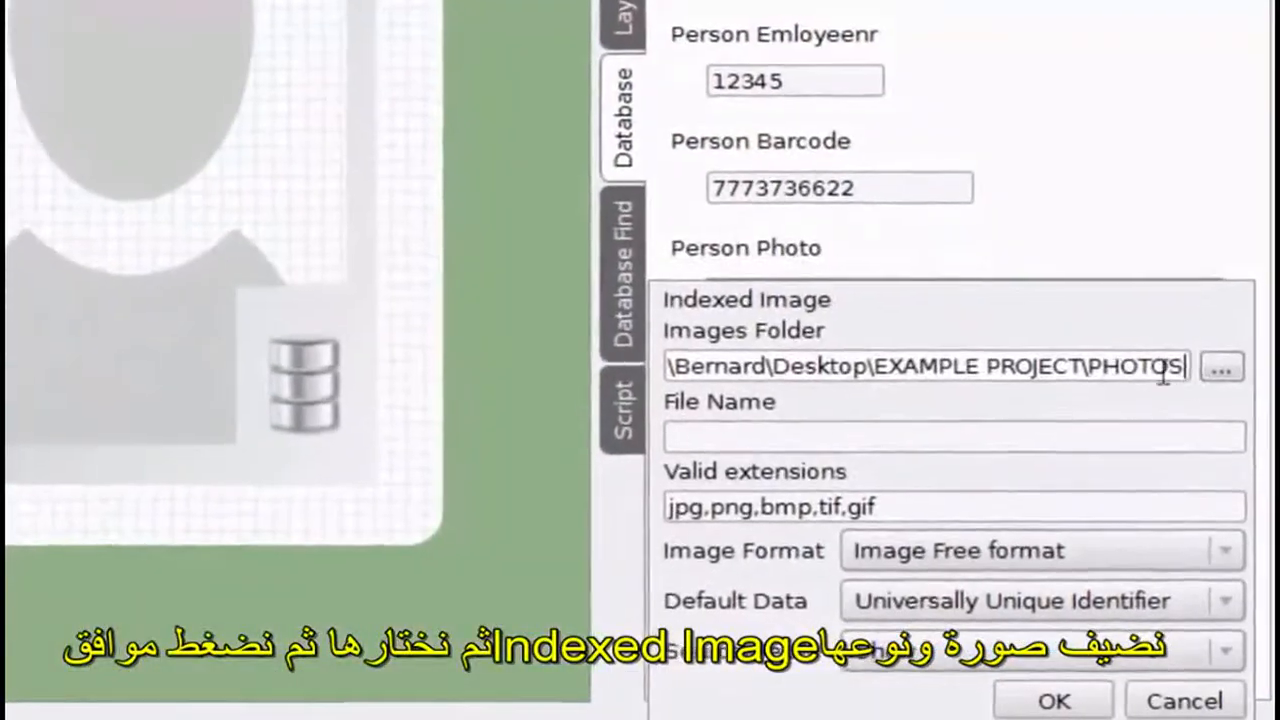
pyautogui.click(1040, 692)
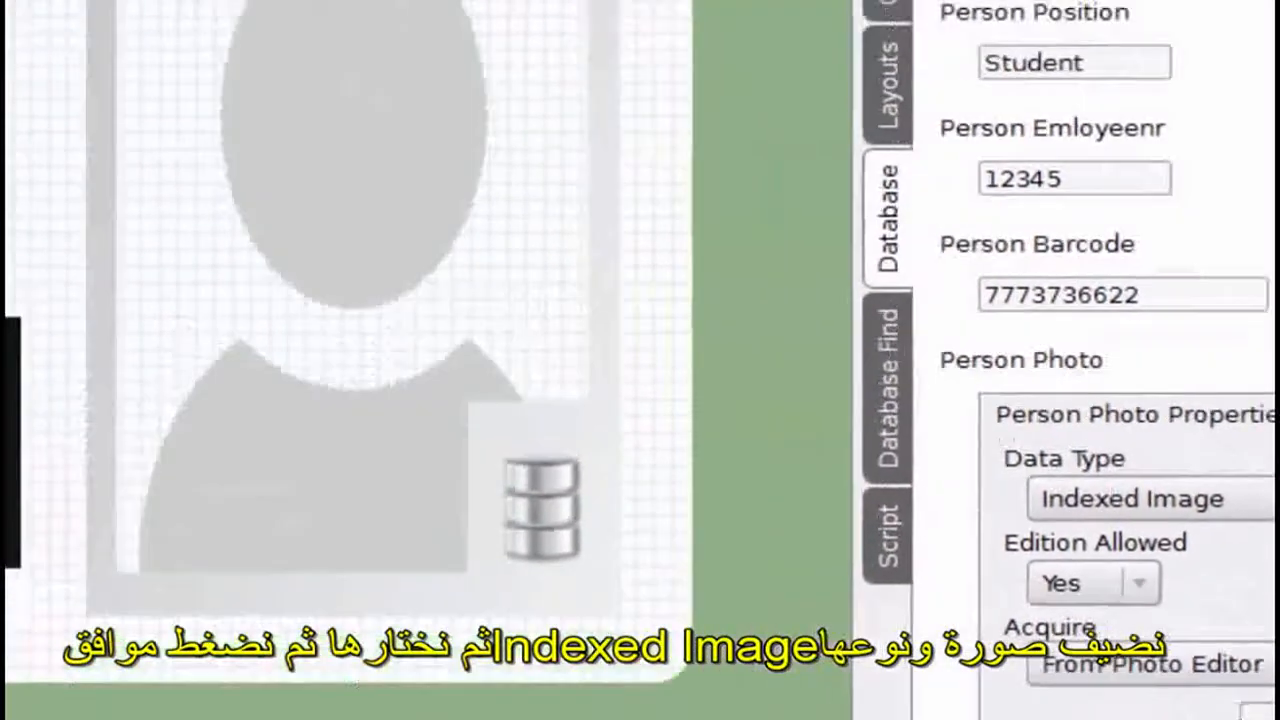
# Apply the changed Person Photo configuration and refresh the database connection so the new settings take effect
pyautogui.click(984, 572)
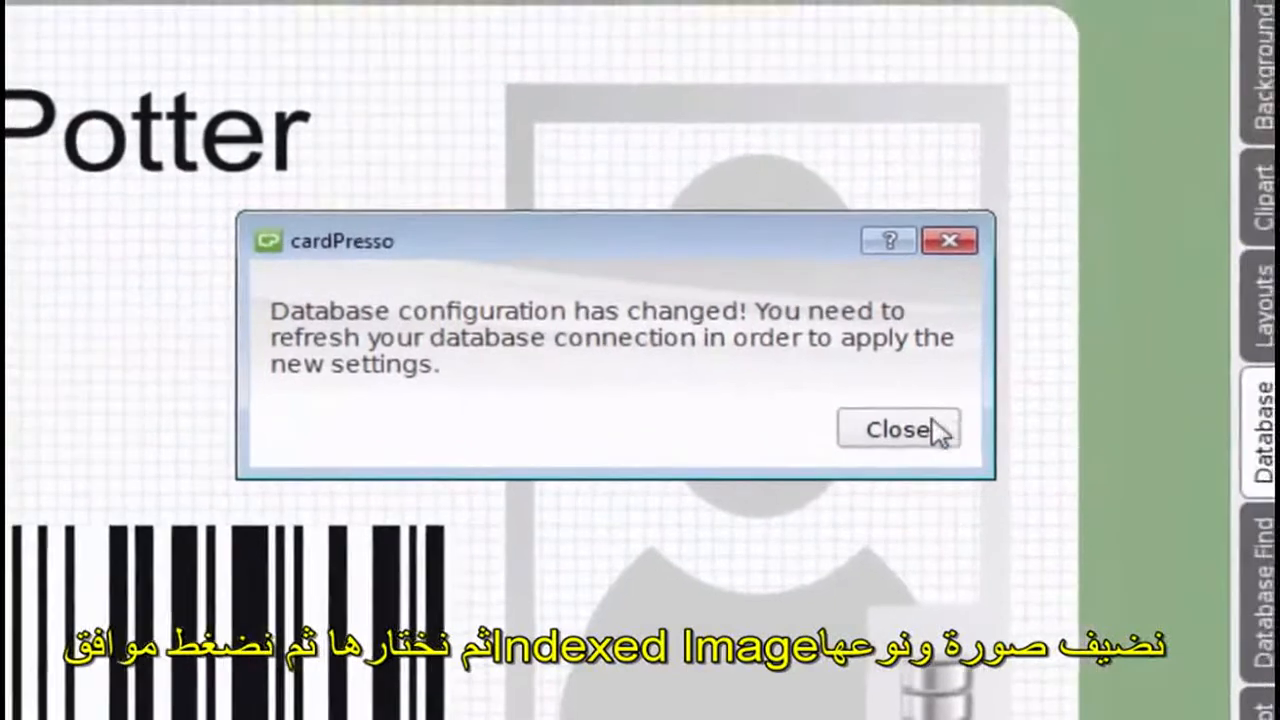
pyautogui.click(905, 428)
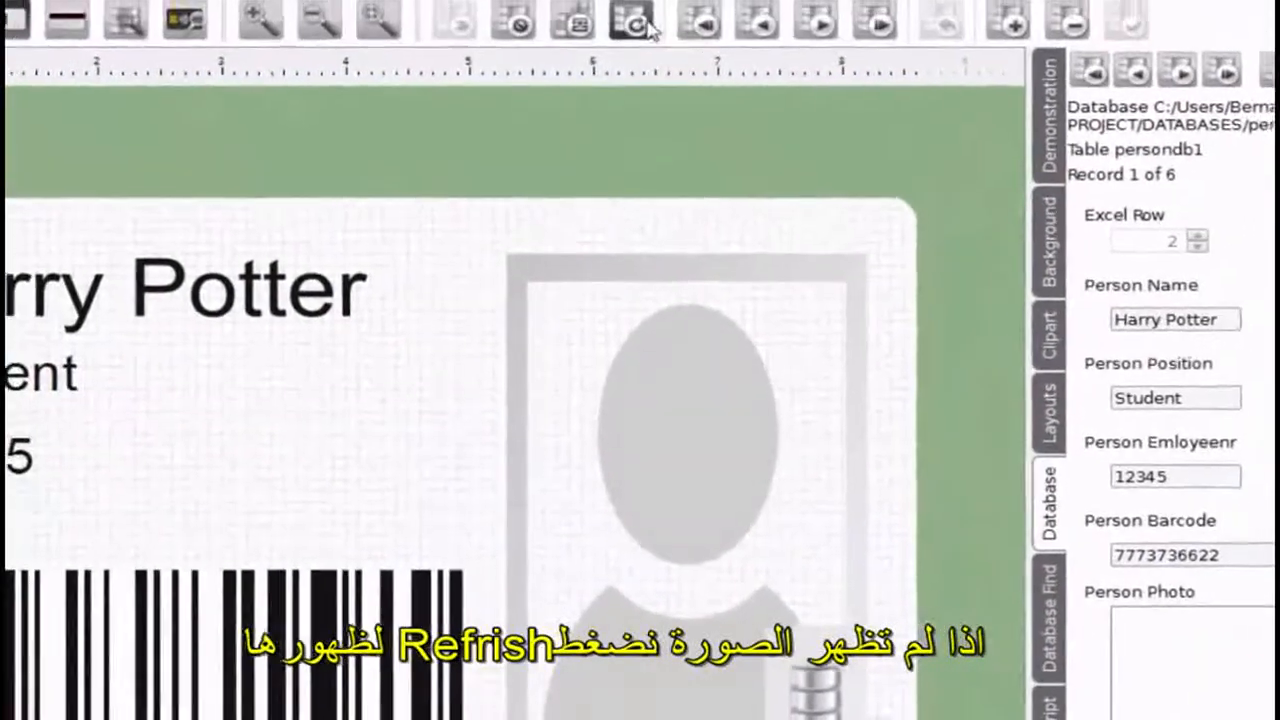
pyautogui.click(640, 25)
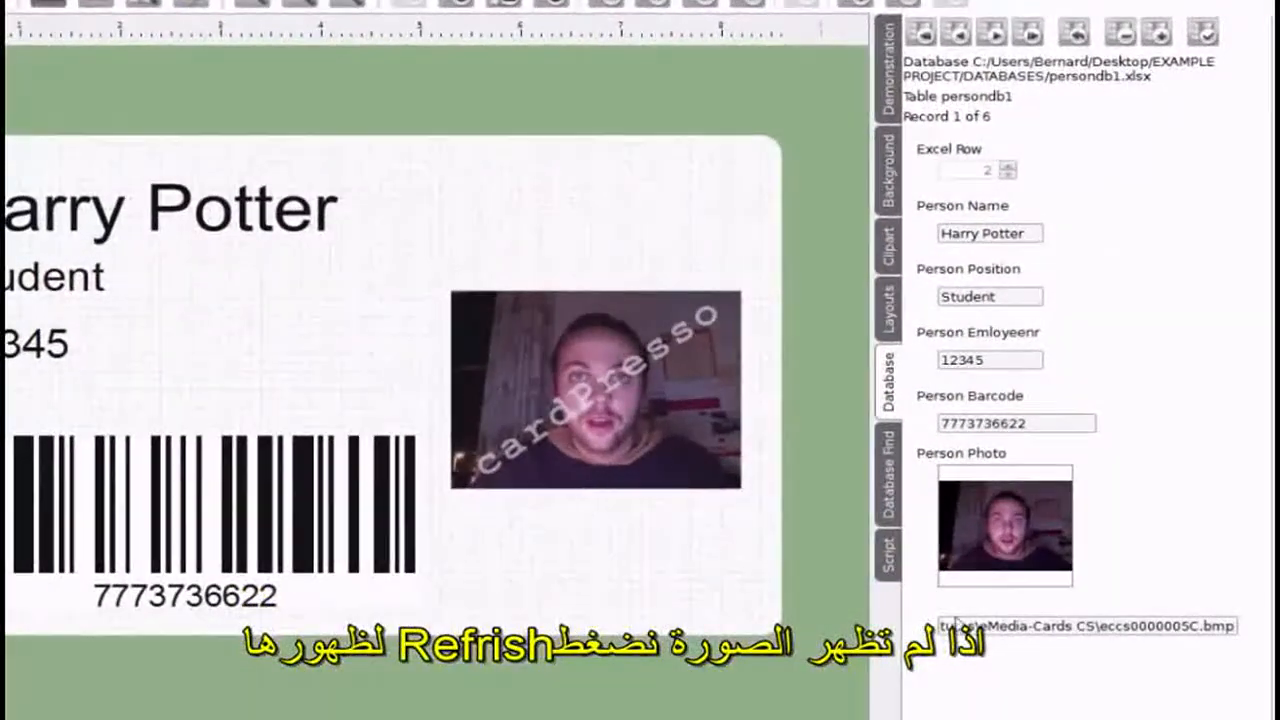
# Check the first record's Person Photo file path and browse all records forward to the last one and back to the first
pyautogui.moveTo(1030, 621); pyautogui.dragTo(925, 624)
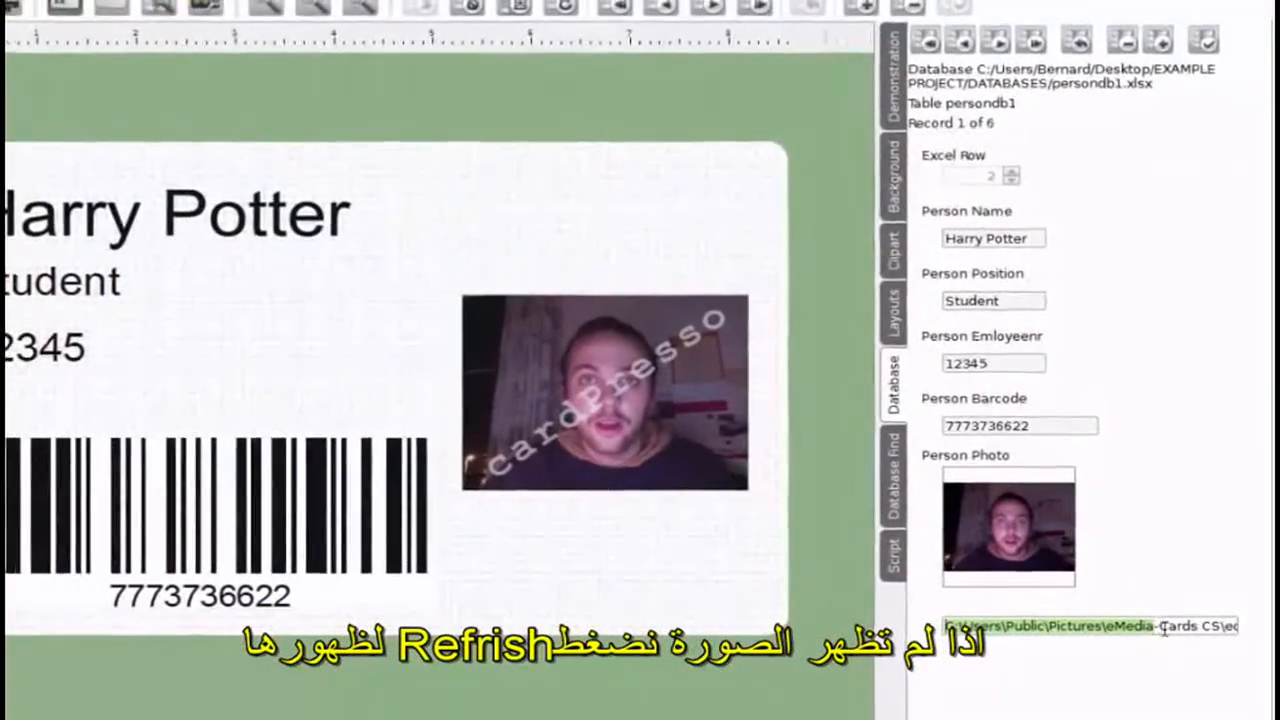
pyautogui.click(1162, 626)
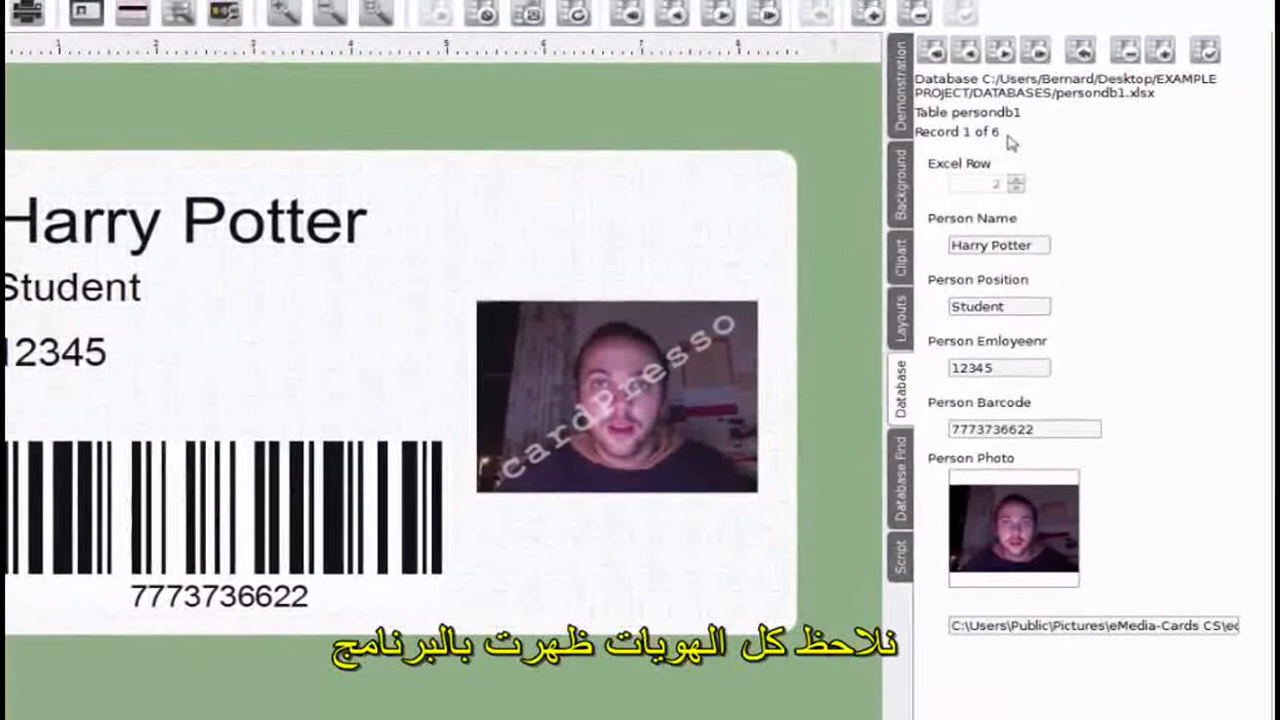
pyautogui.click(1005, 56)
pyautogui.click(1005, 56)
pyautogui.click(1005, 56)
pyautogui.click(1008, 64)
pyautogui.click(1008, 64)
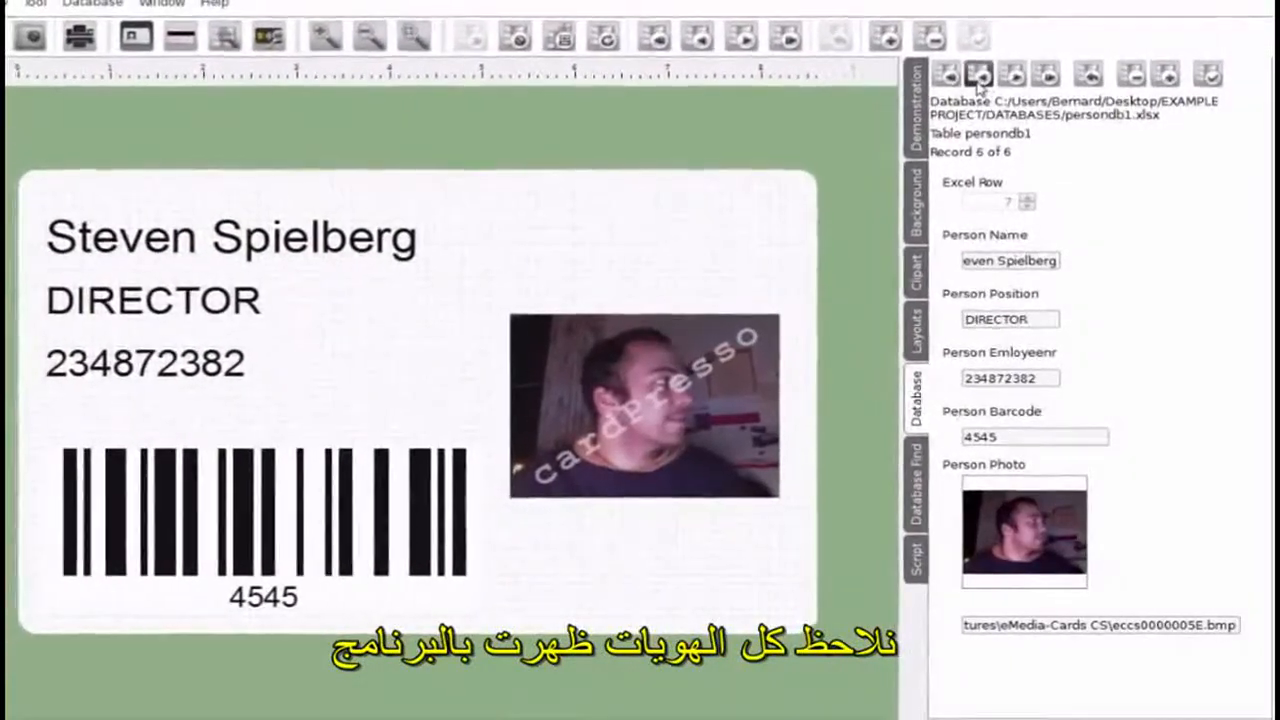
pyautogui.click(979, 76)
pyautogui.click(979, 76)
pyautogui.click(979, 76)
pyautogui.click(979, 76)
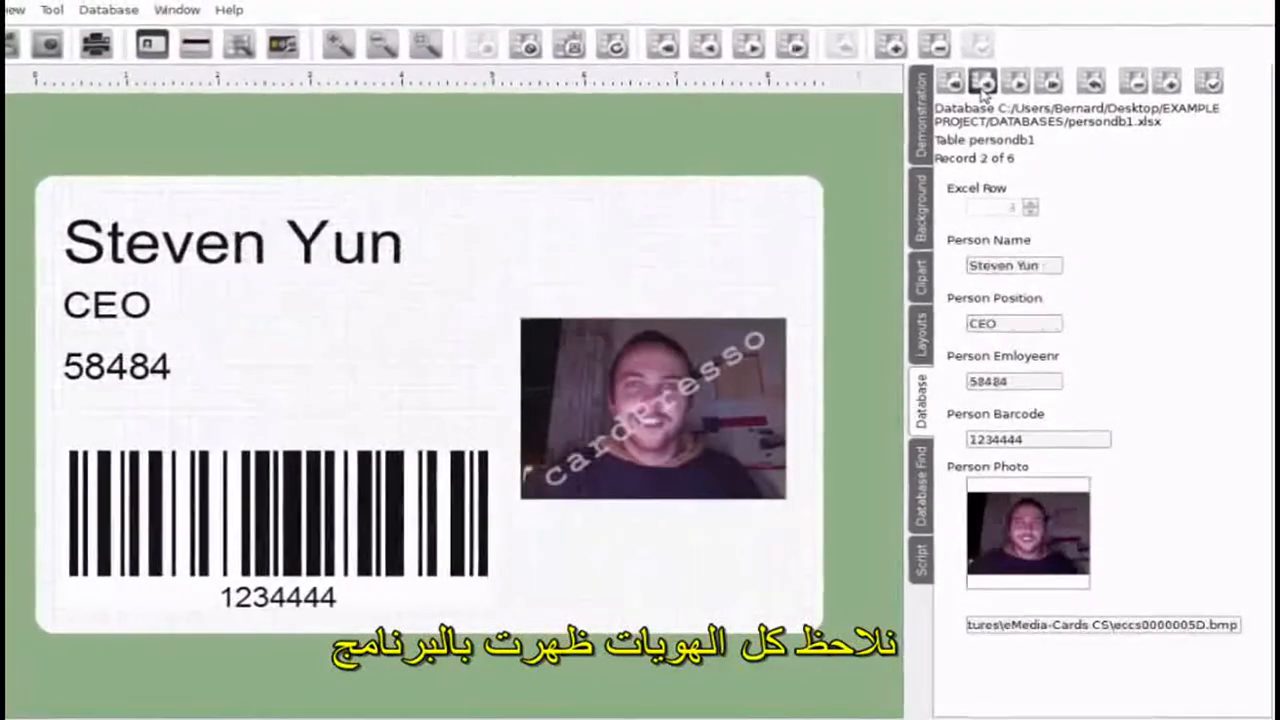
pyautogui.click(979, 76)
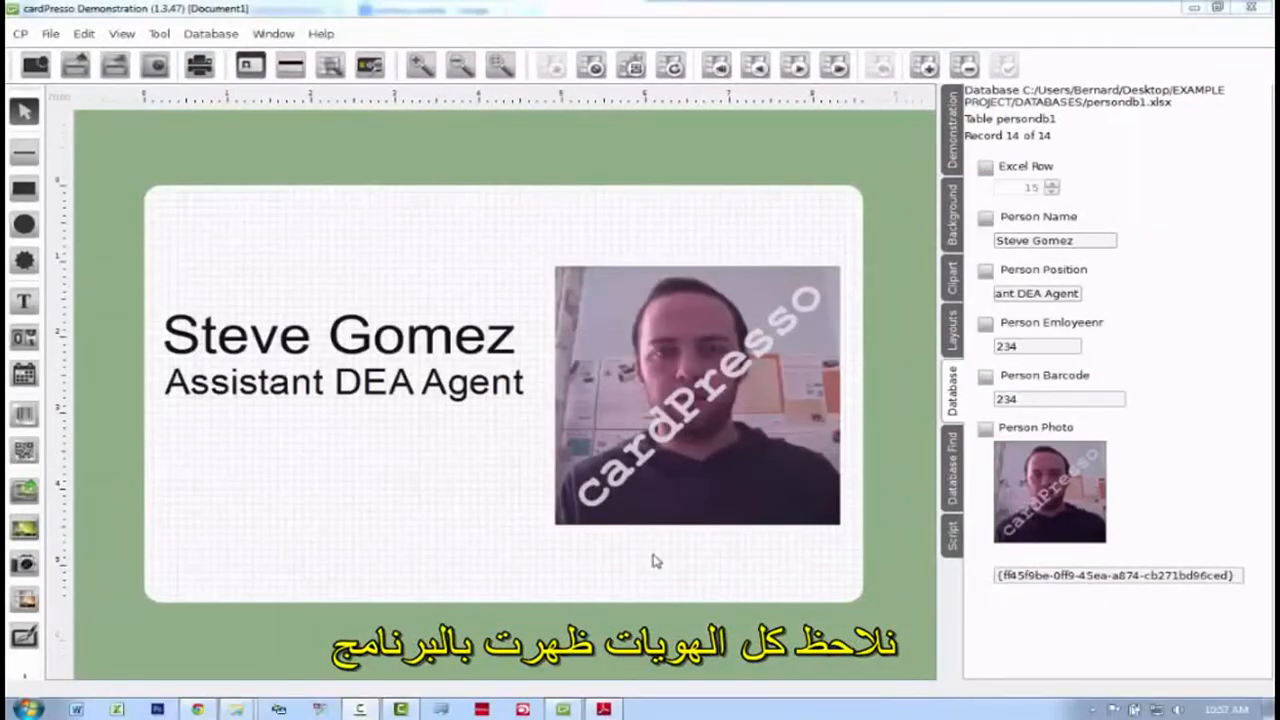
# Step backward through the database records from the last one and jump to the first record
pyautogui.click(757, 68)
pyautogui.click(757, 68)
pyautogui.click(757, 68)
pyautogui.click(757, 68)
pyautogui.click(757, 68)
pyautogui.click(757, 68)
pyautogui.click(757, 68)
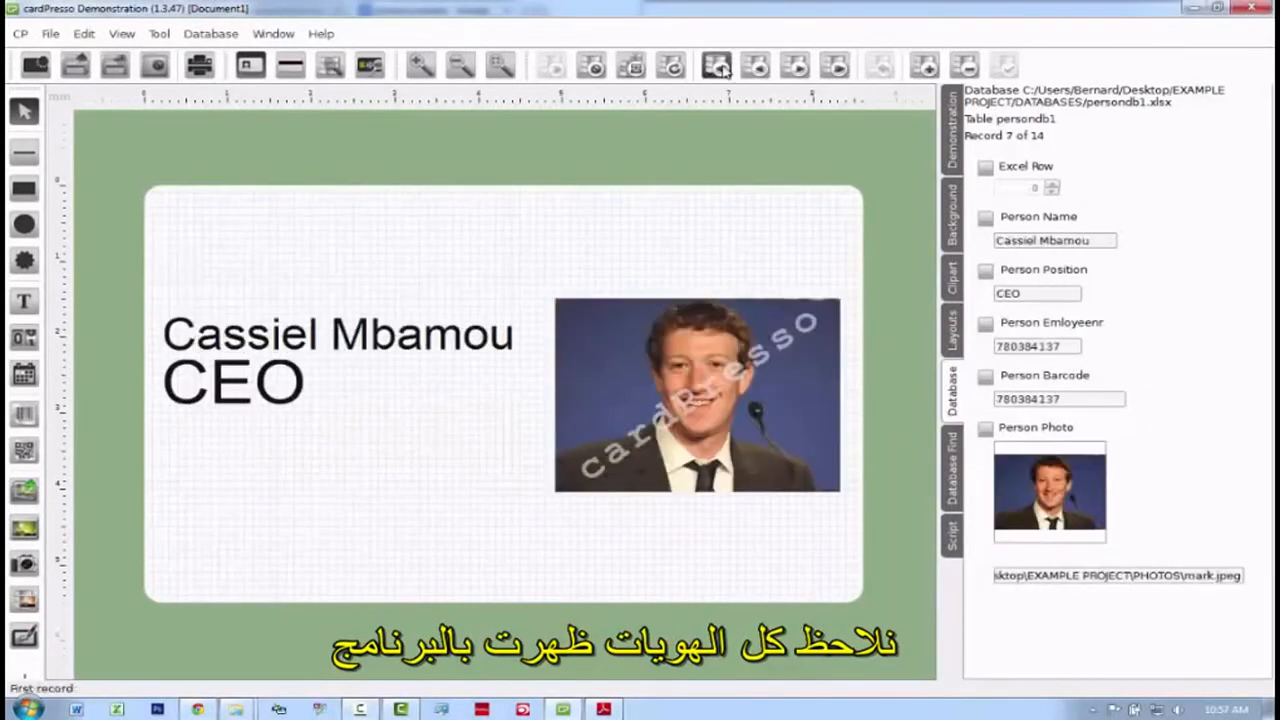
pyautogui.click(717, 66)
# Step forward through four records, jump to the last record and return to the first one
pyautogui.click(798, 66)
pyautogui.click(798, 66)
pyautogui.click(800, 66)
pyautogui.click(802, 66)
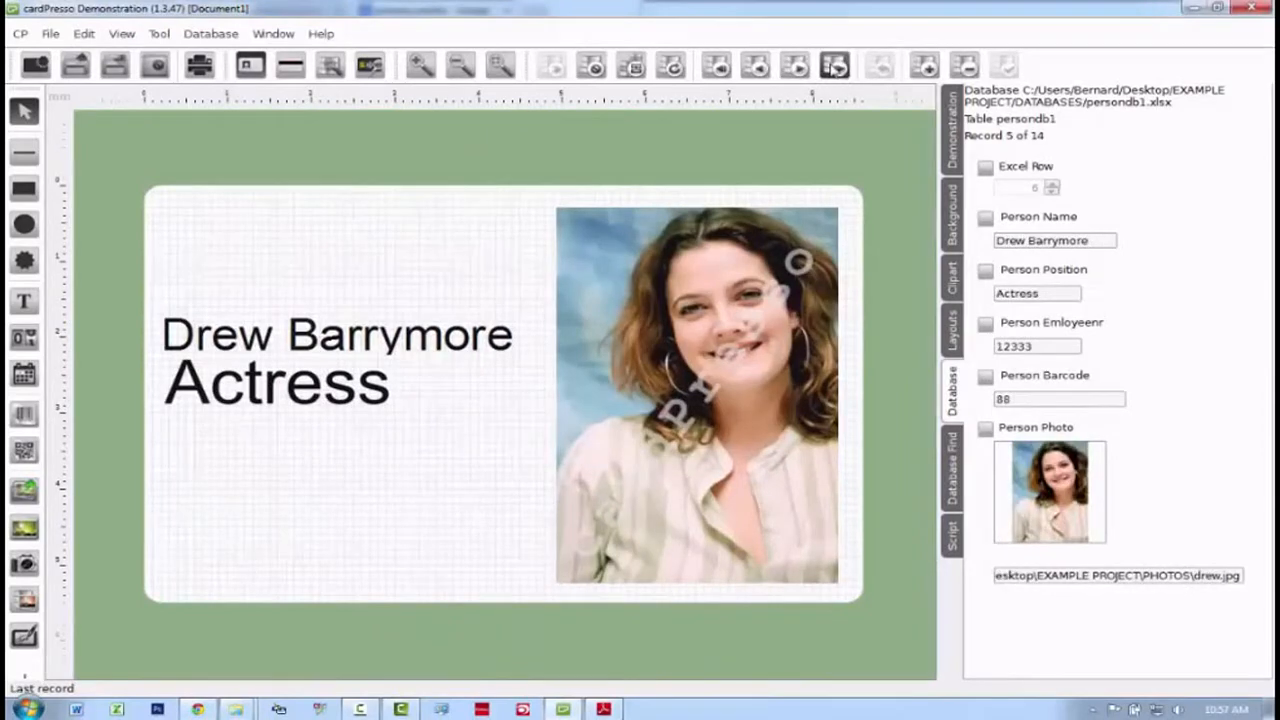
pyautogui.click(835, 66)
pyautogui.click(717, 66)
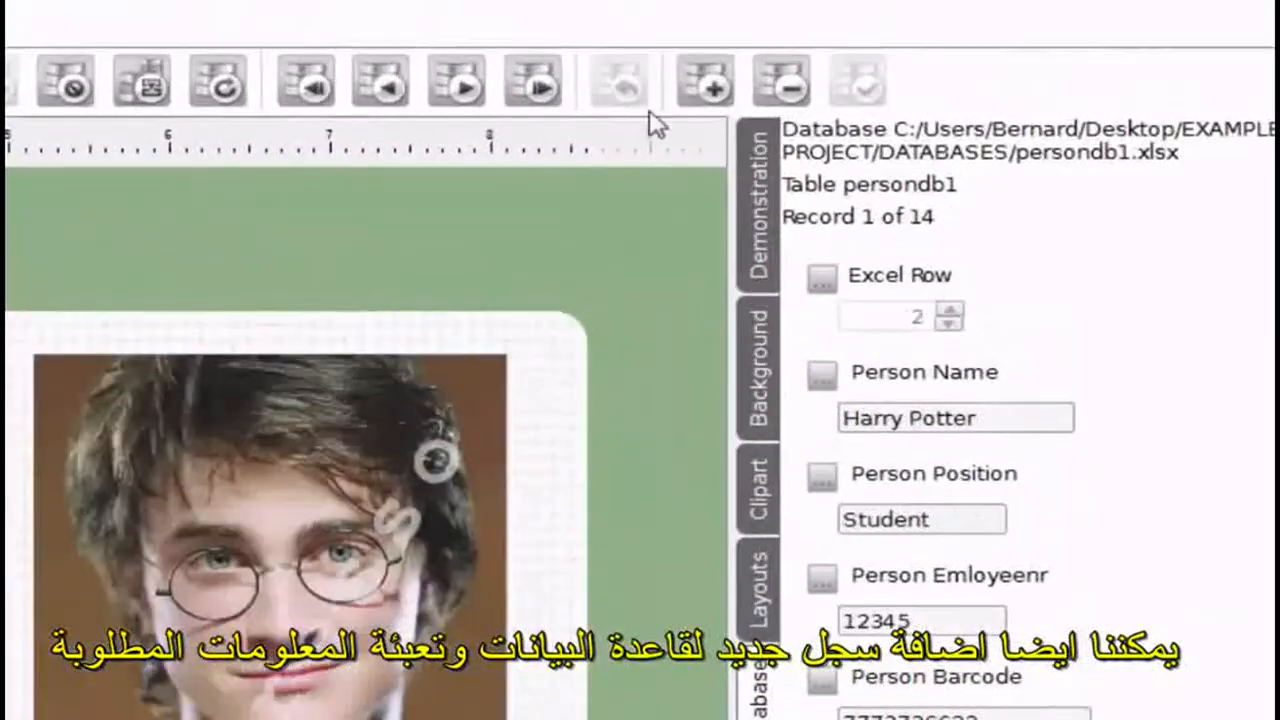
# Add a new database record for a CEO, capture its Person Photo with the camera in the Photo Editor and save it
pyautogui.click(706, 80)
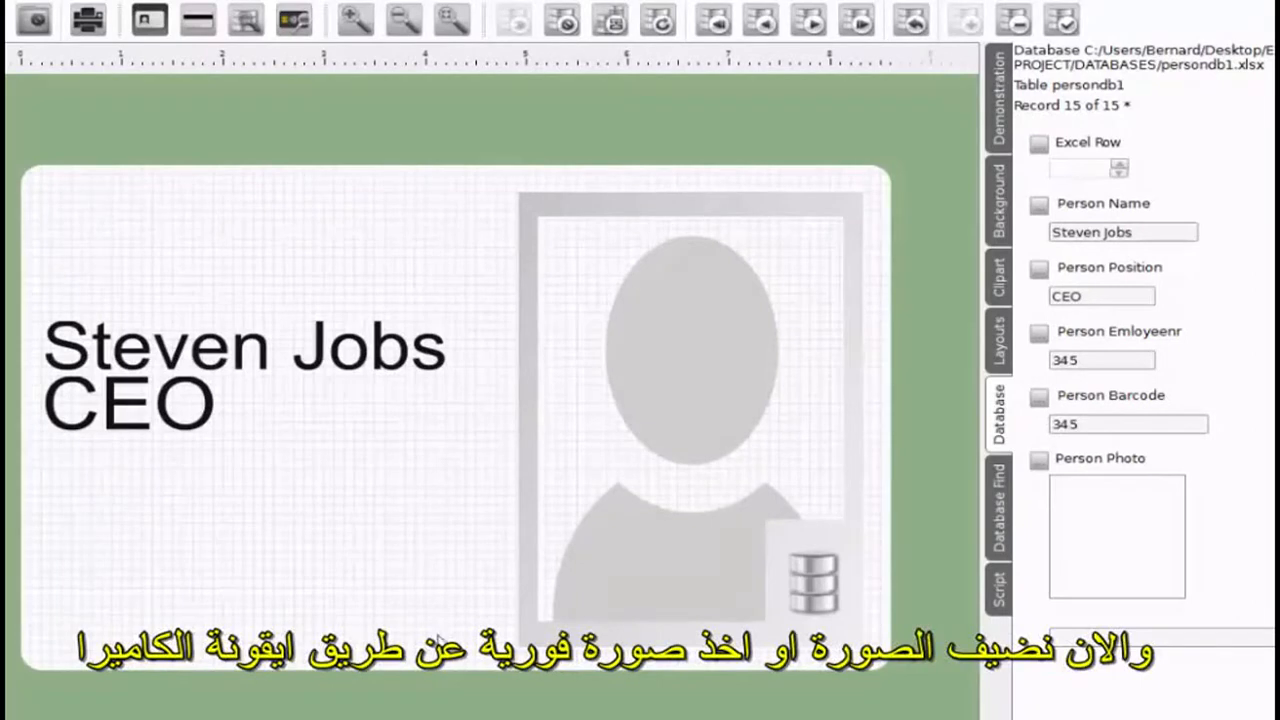
pyautogui.doubleClick(1127, 545)
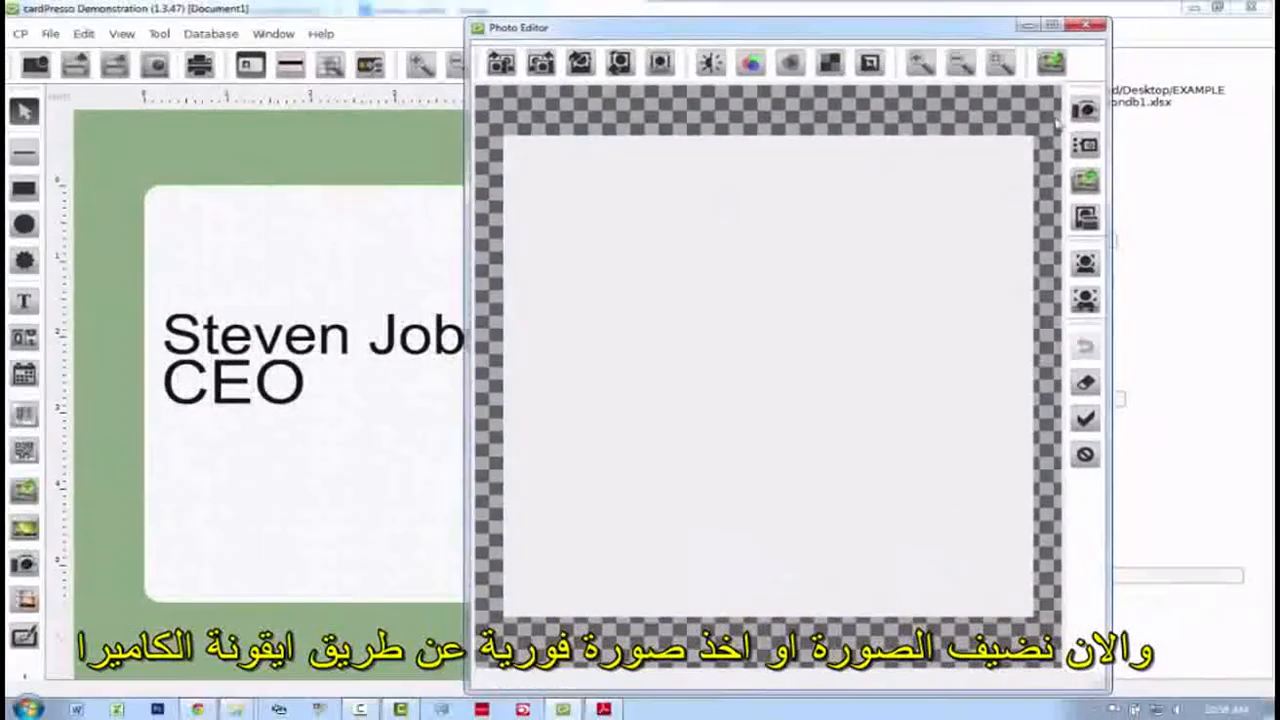
pyautogui.click(1086, 110)
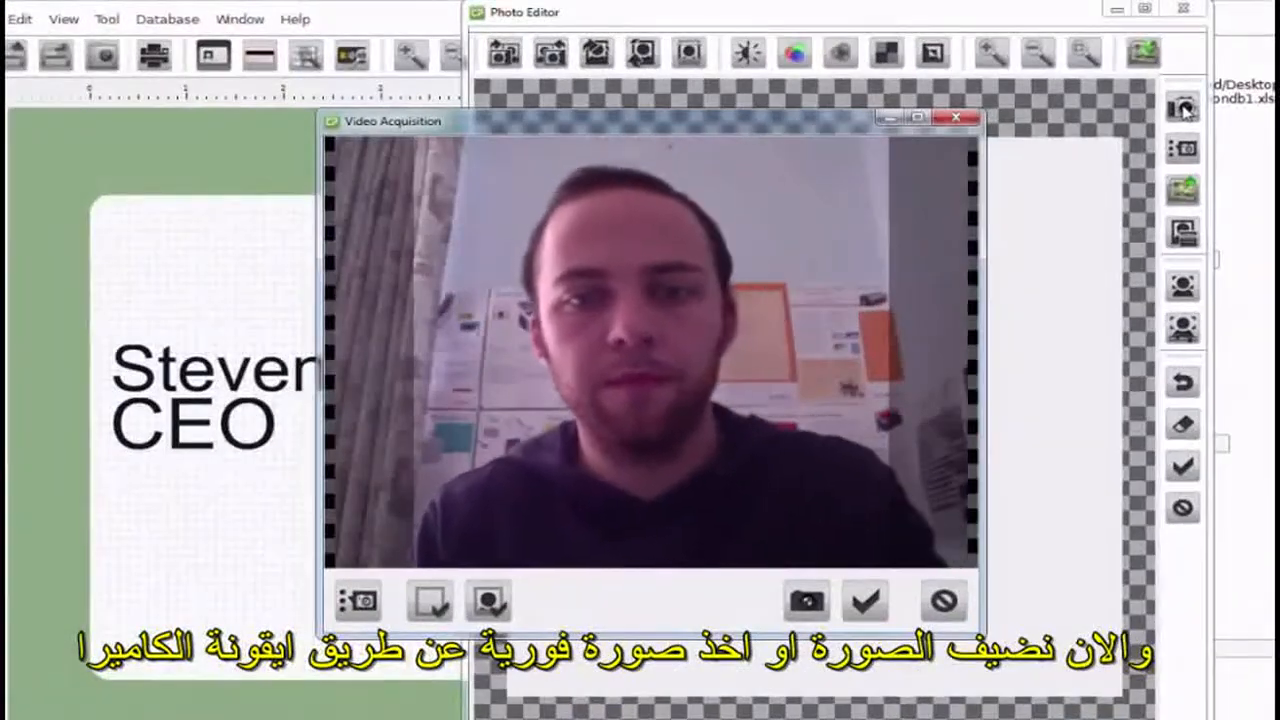
pyautogui.click(866, 600)
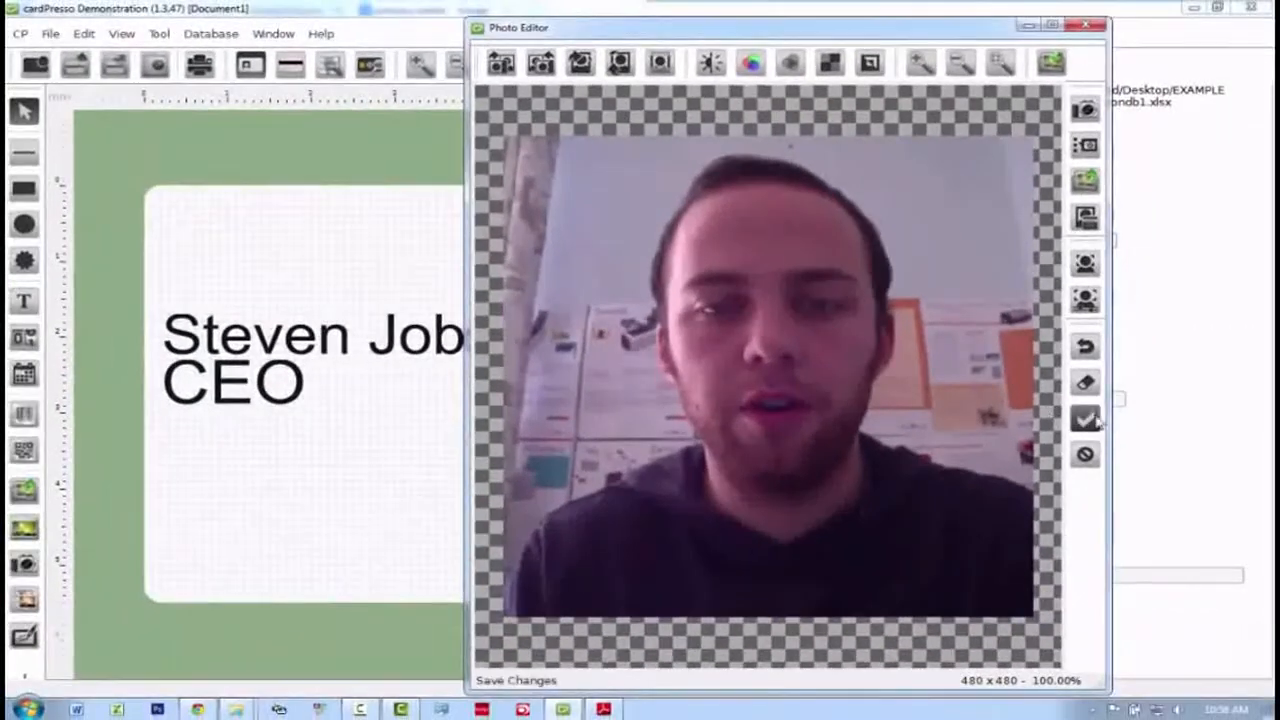
pyautogui.click(1134, 441)
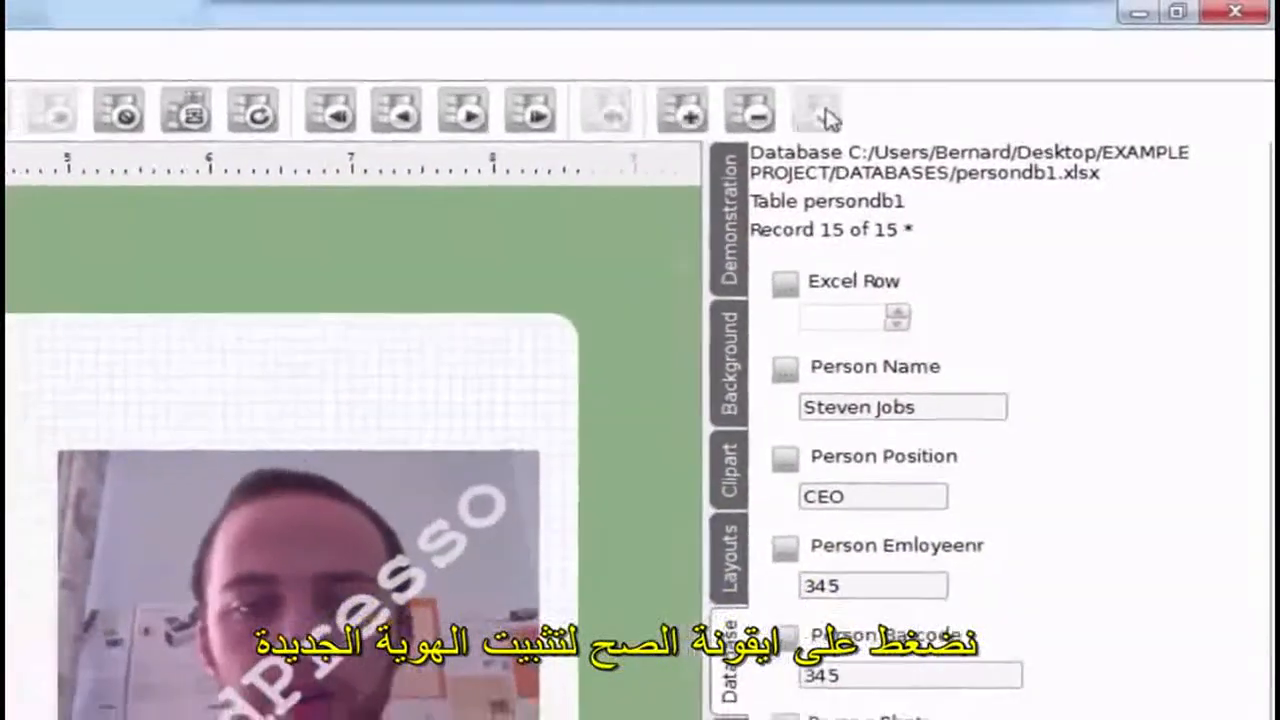
pyautogui.click(790, 122)
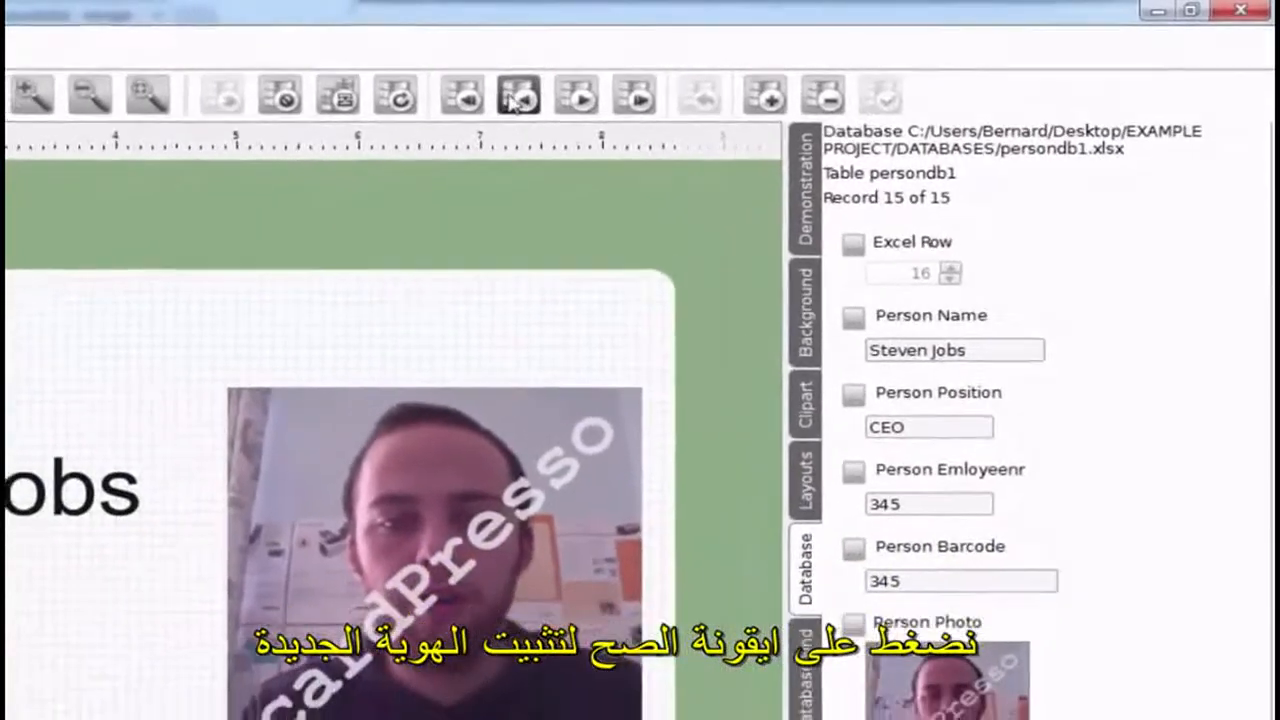
# Browse backward from the newly added record to earlier database records and forward again
pyautogui.click(333, 120)
pyautogui.click(592, 90)
pyautogui.click(592, 90)
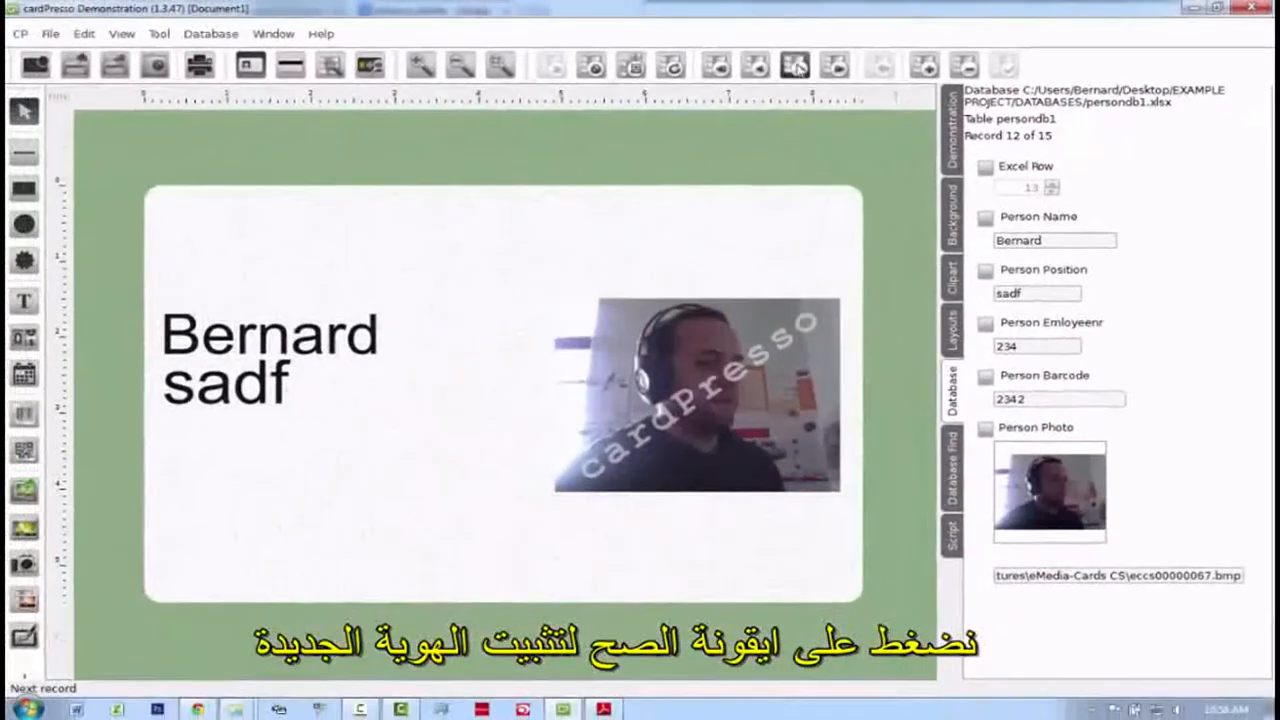
pyautogui.click(645, 90)
pyautogui.click(645, 90)
pyautogui.click(645, 90)
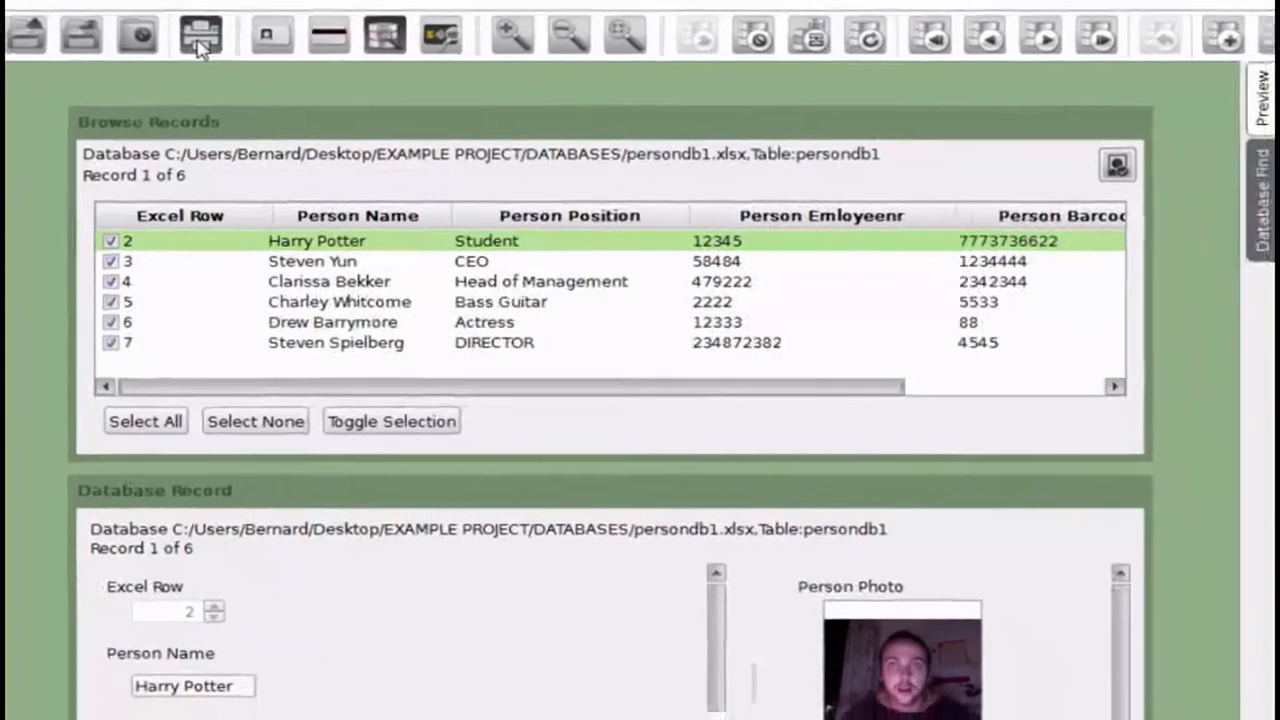
# Open the print settings, try a range of 3 records from the start record and switch to Selected Records in browse view
pyautogui.click(222, 41)
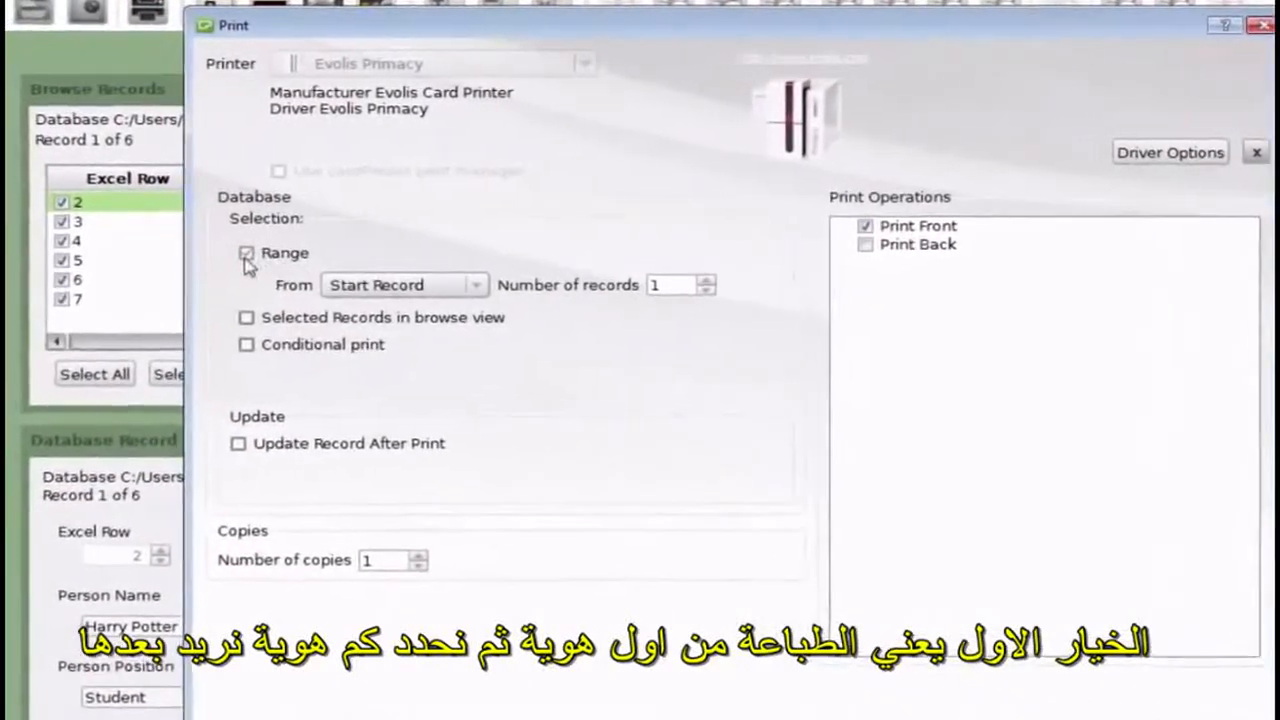
pyautogui.click(726, 284)
pyautogui.click(726, 284)
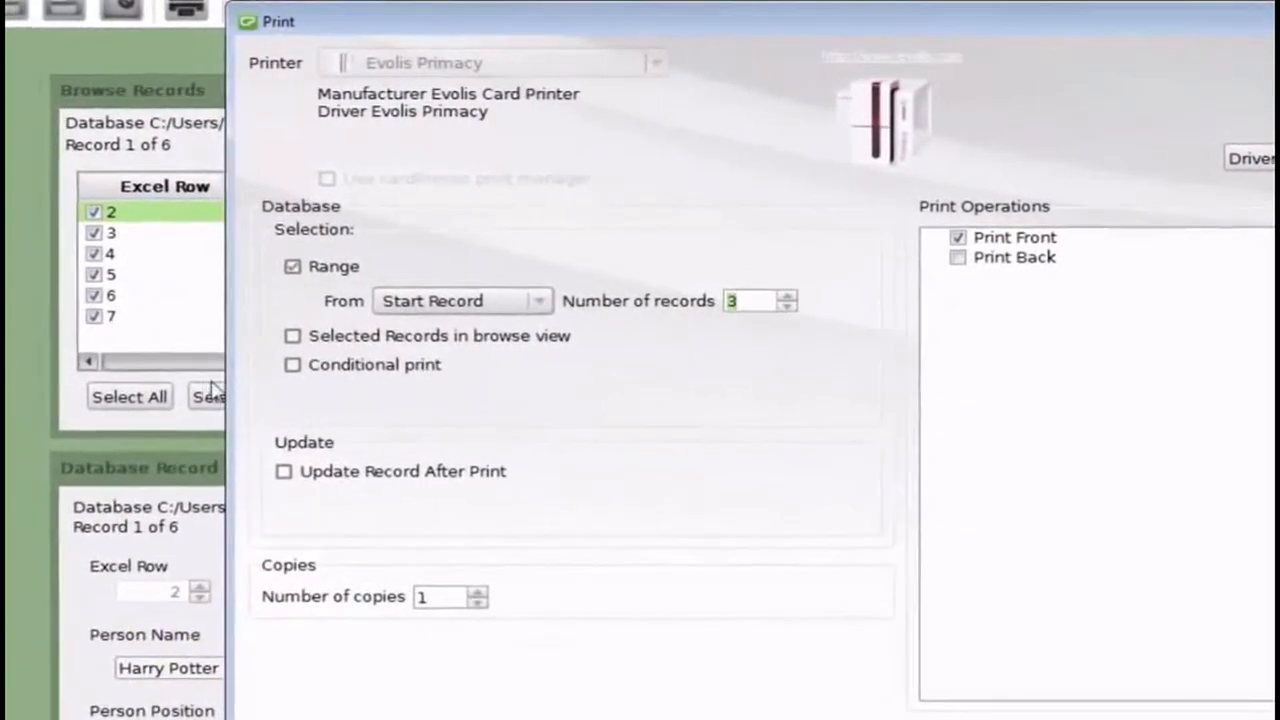
pyautogui.click(305, 342)
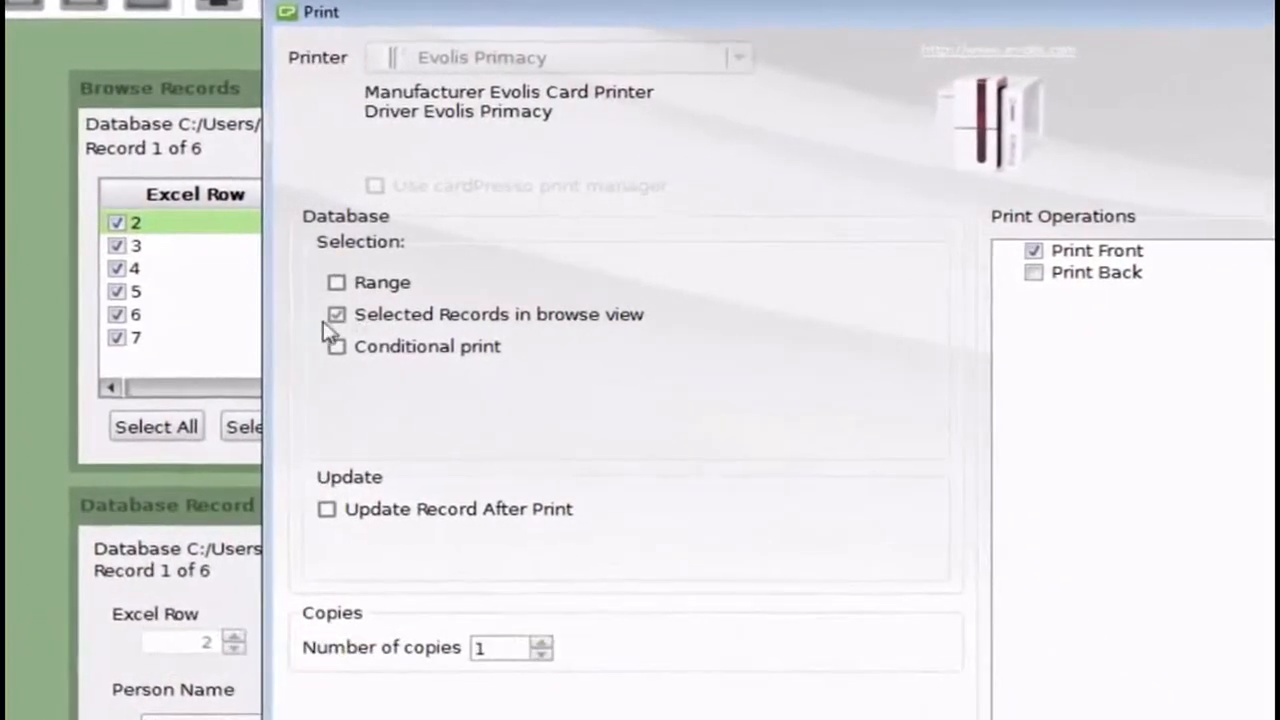
# Set the print selection to conditional print with person_photo Is Not Null, and select the Print Front operation
pyautogui.click(333, 347)
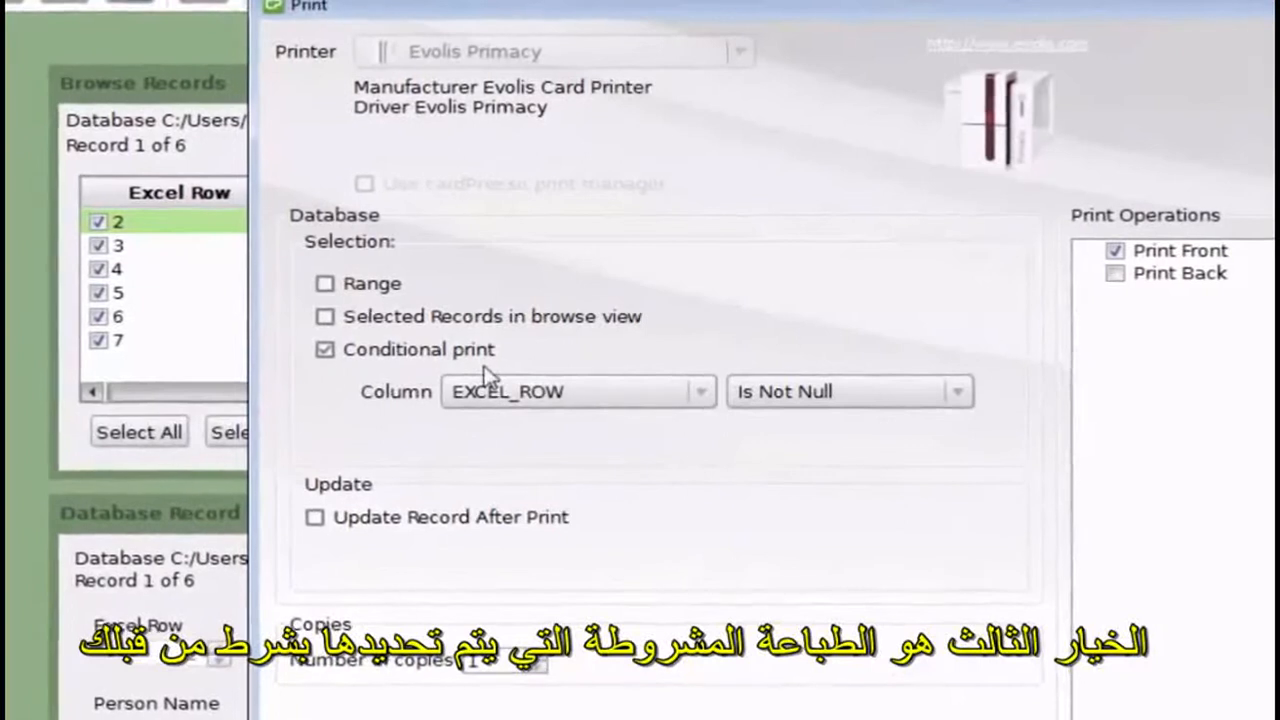
pyautogui.click(497, 391)
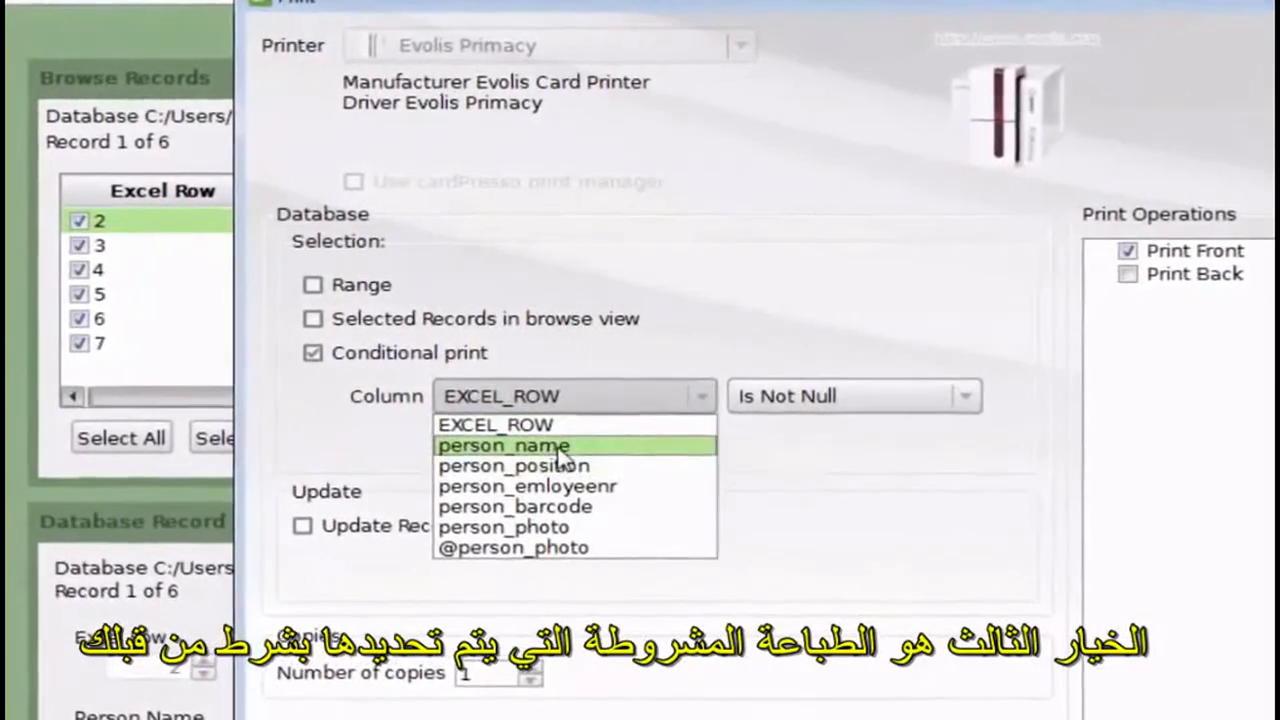
pyautogui.click(563, 458)
pyautogui.click(612, 396)
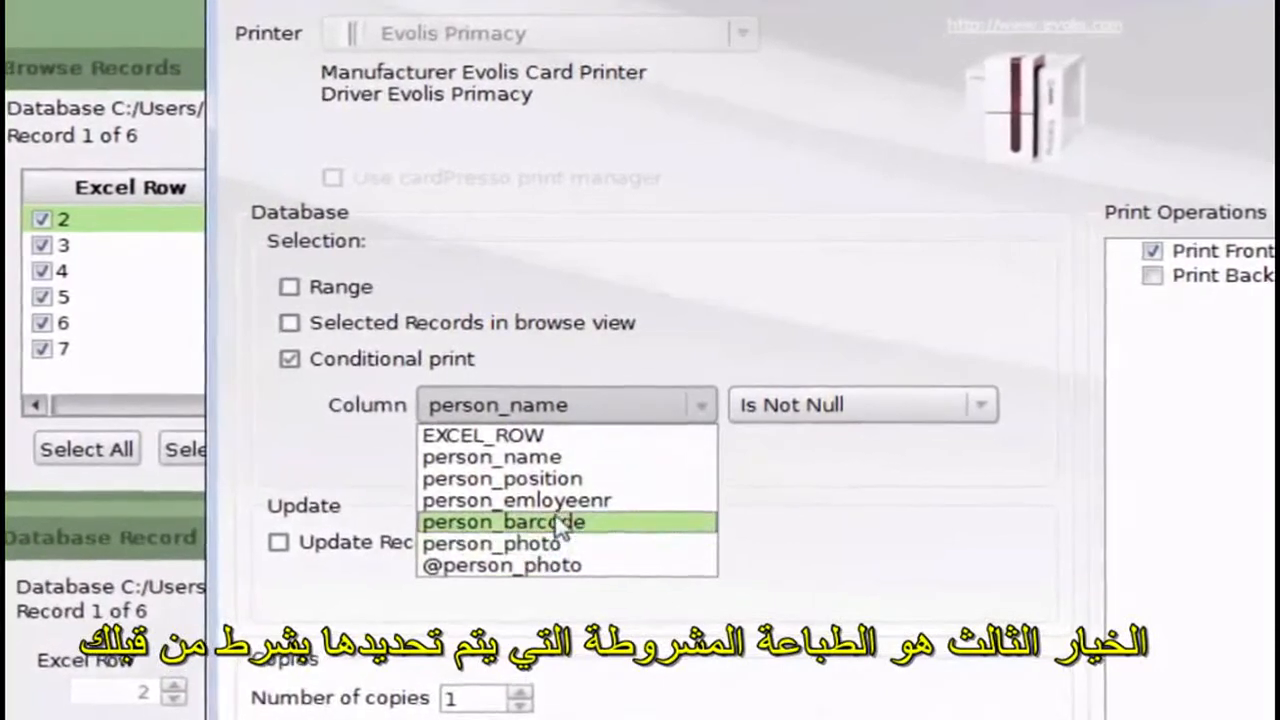
pyautogui.click(545, 543)
pyautogui.click(873, 423)
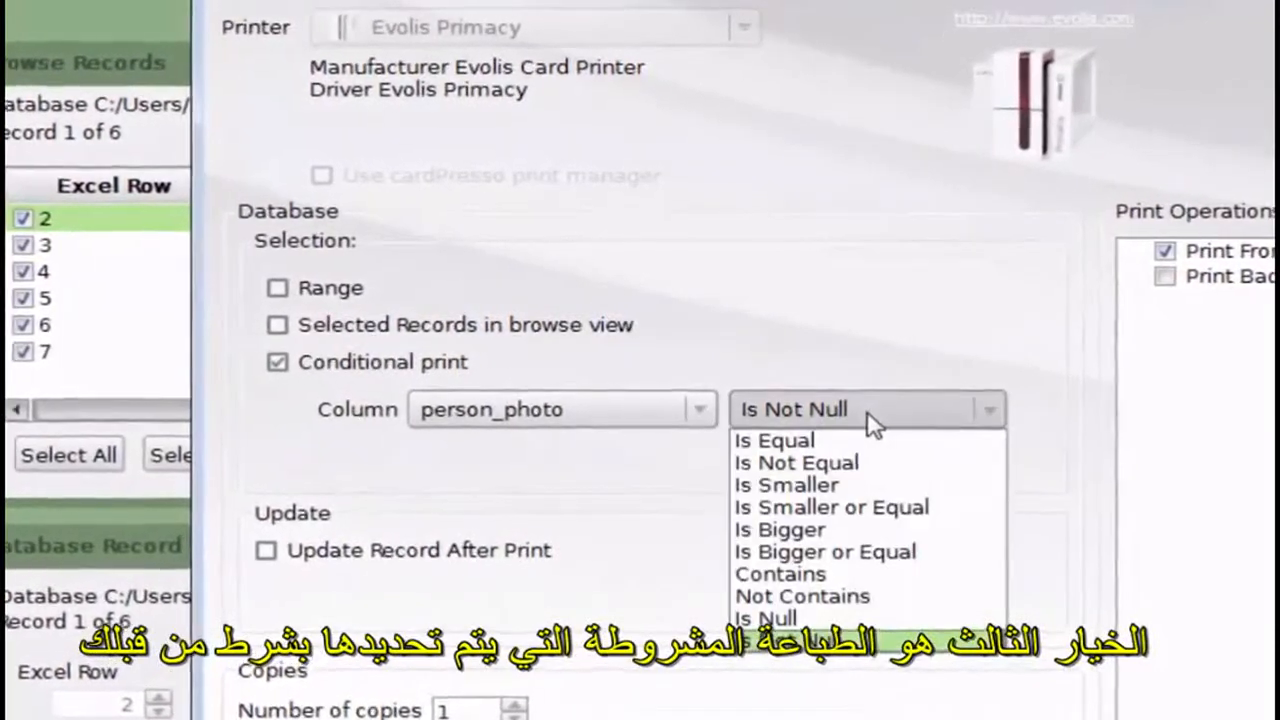
pyautogui.click(764, 602)
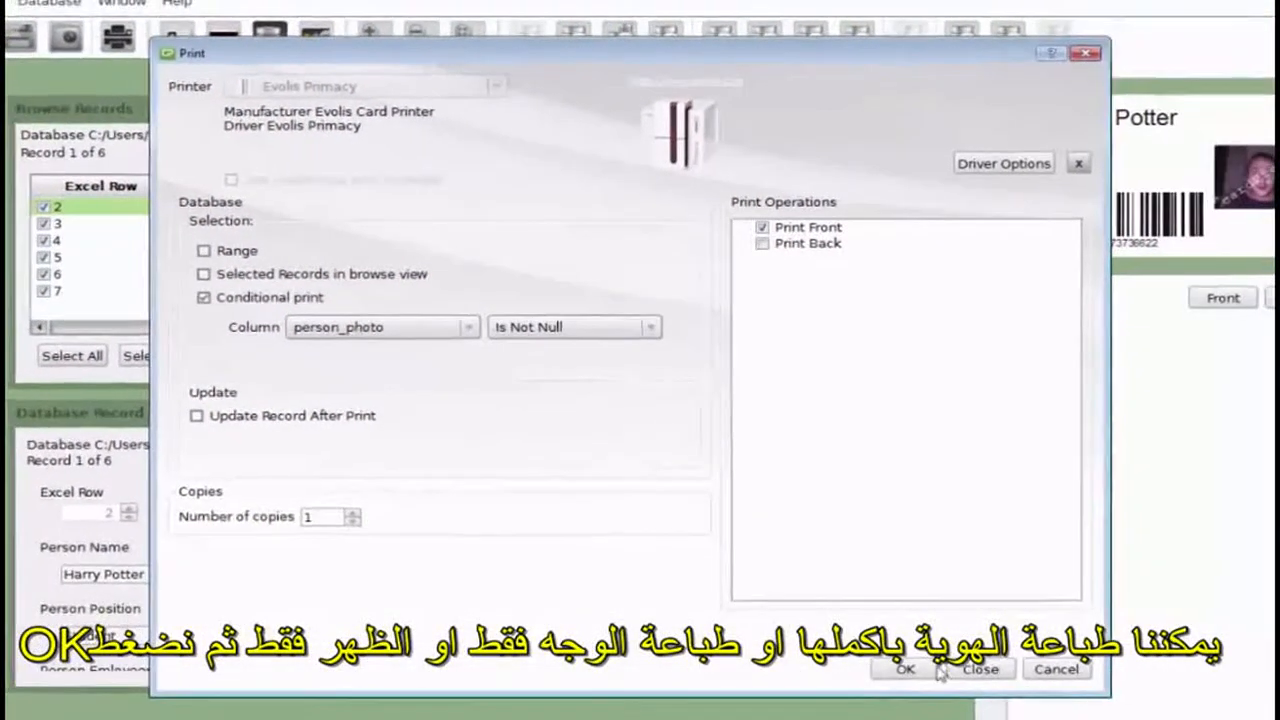
pyautogui.click(760, 228)
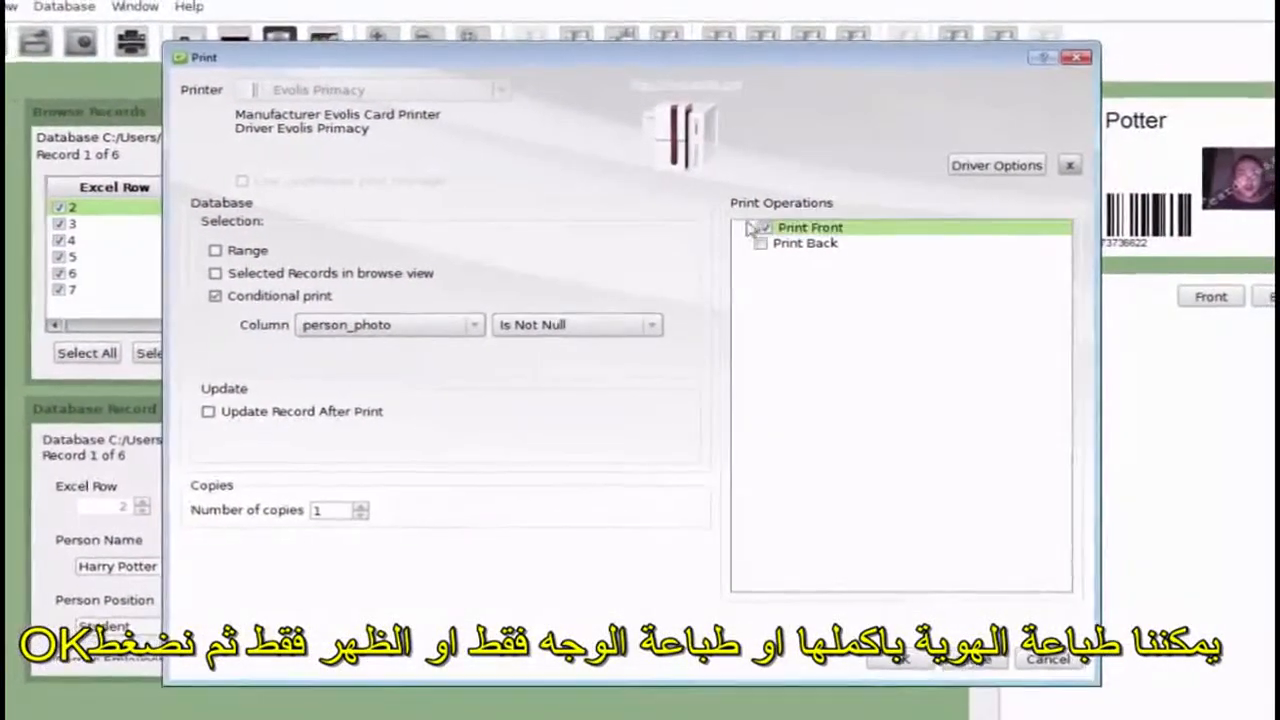